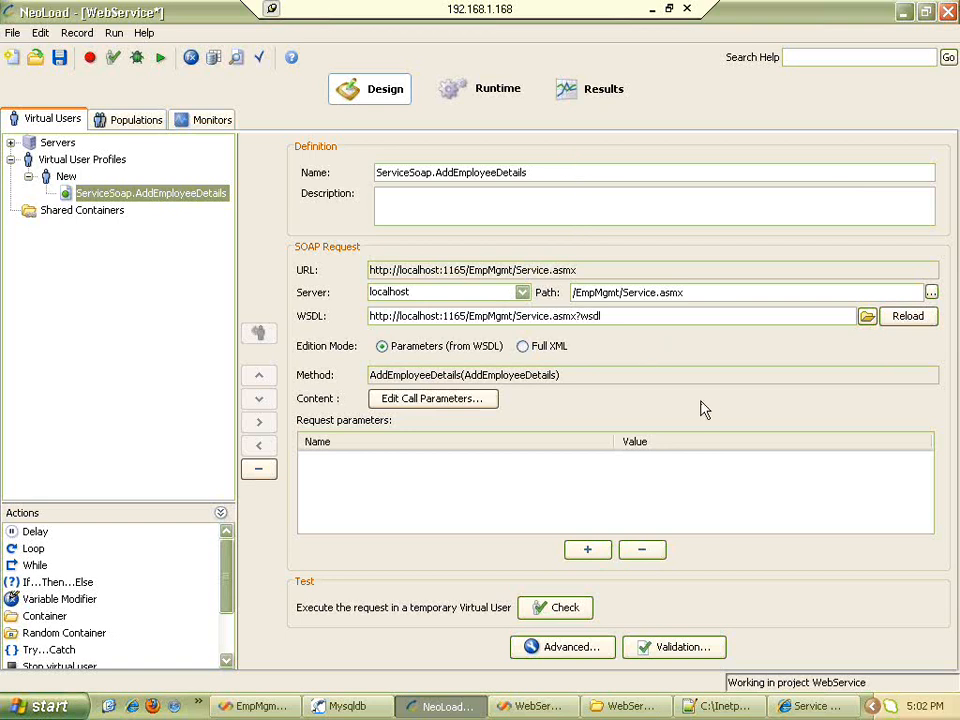
# Examine the WSDL location and service URL of the AddEmployeeDetails SOAP request, including the option to browse for a WSDL file
pyautogui.click(628, 316)
pyautogui.click(867, 318)
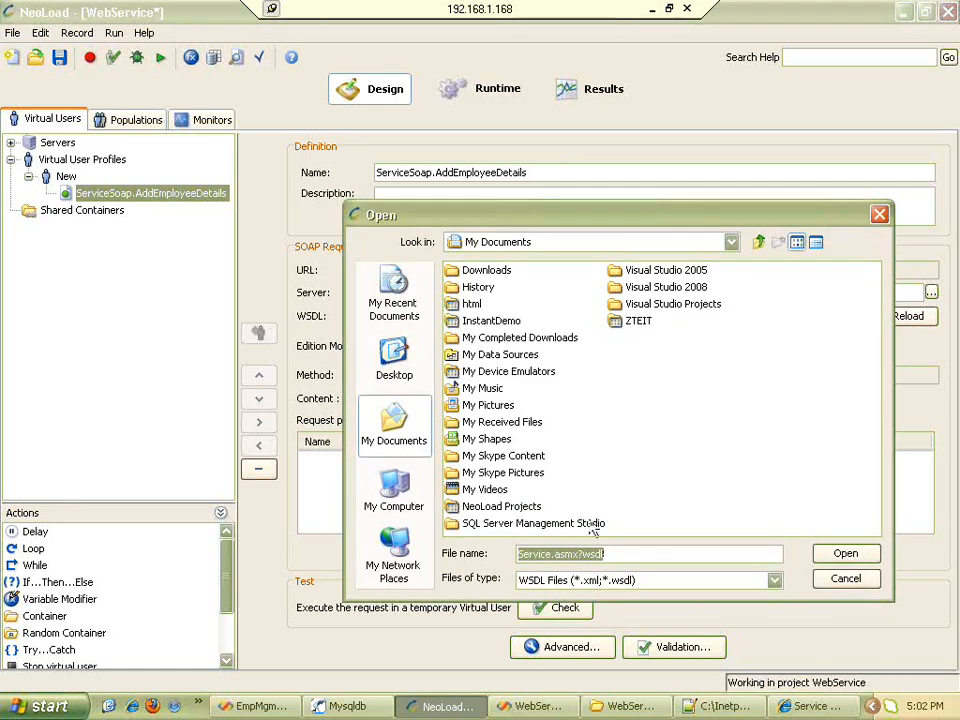
pyautogui.click(843, 578)
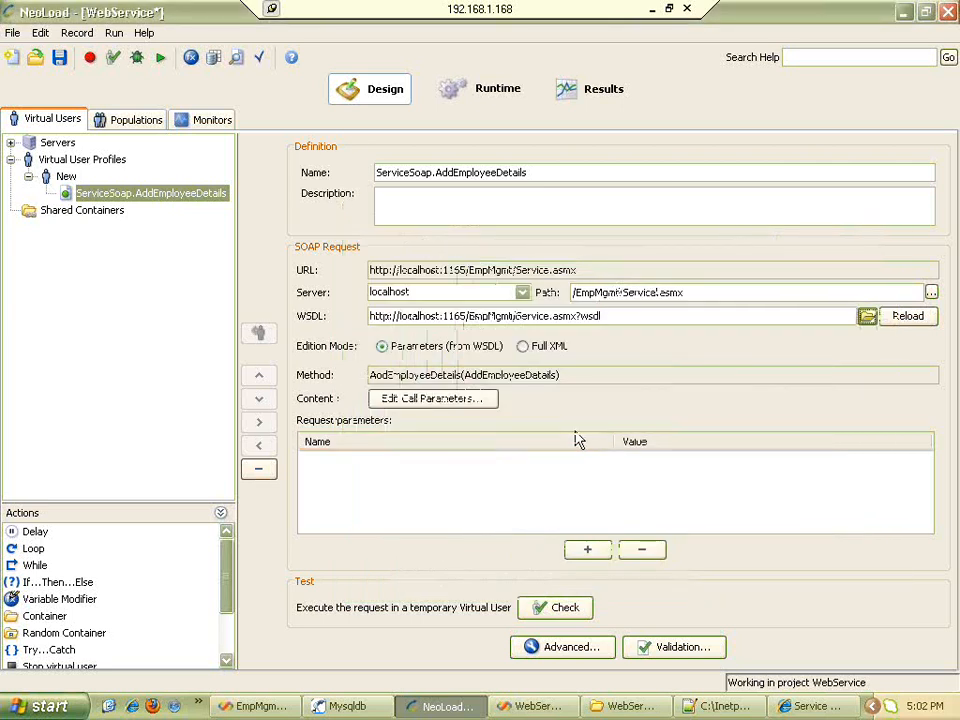
pyautogui.tripleClick(612, 316)
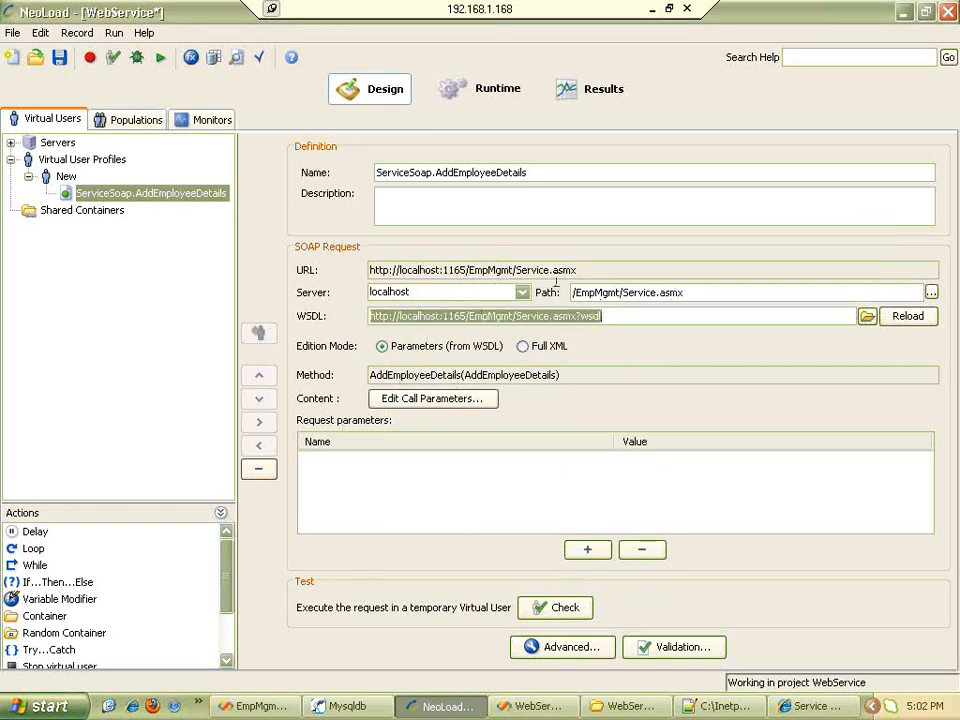
pyautogui.doubleClick(588, 270)
pyautogui.click(588, 270)
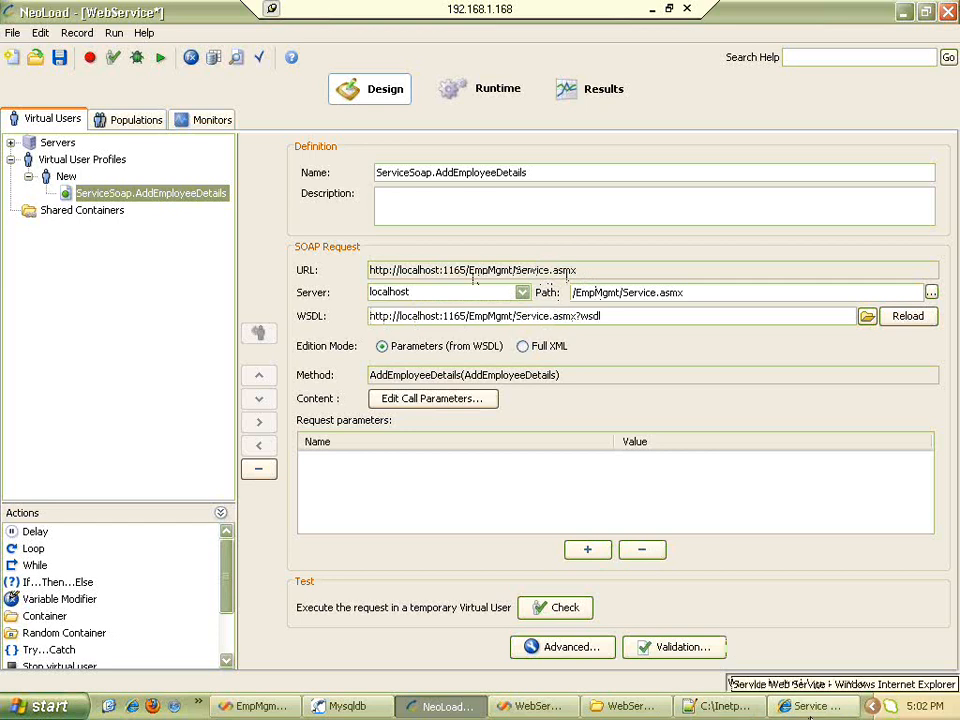
# Switch to Internet Explorer and view the service's complete list of operations and its address
pyautogui.click(790, 707)
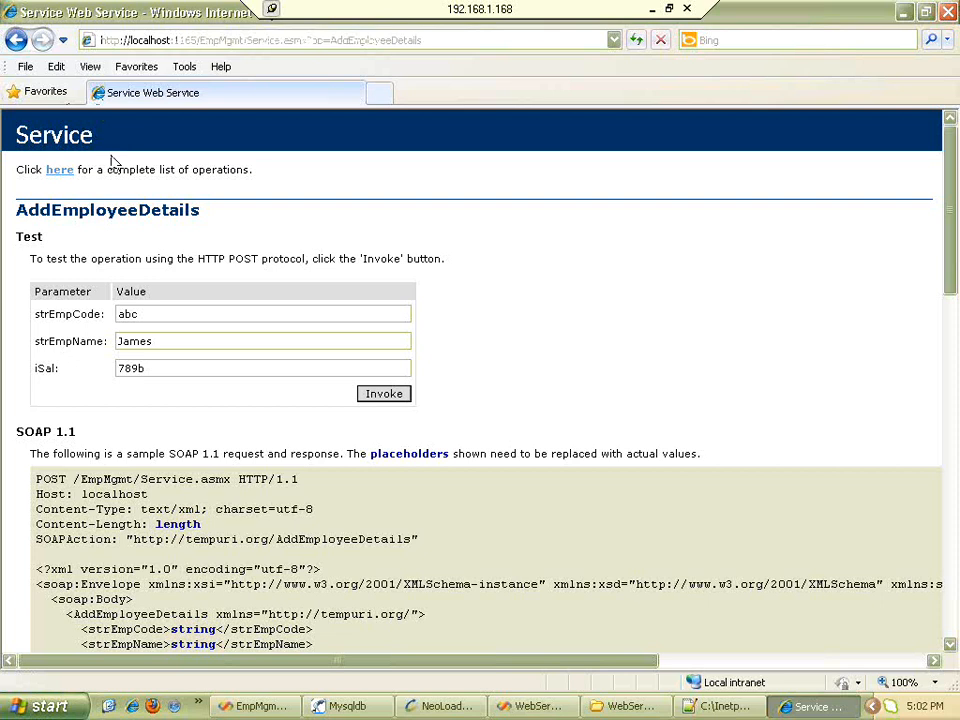
pyautogui.click(60, 171)
pyautogui.click(60, 172)
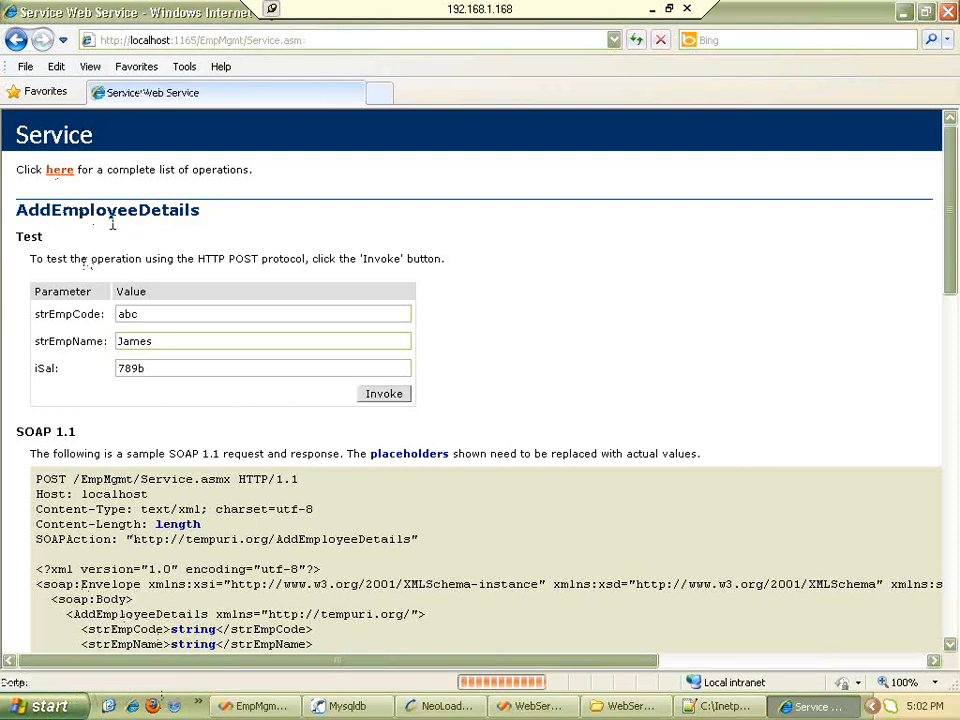
pyautogui.click(337, 40)
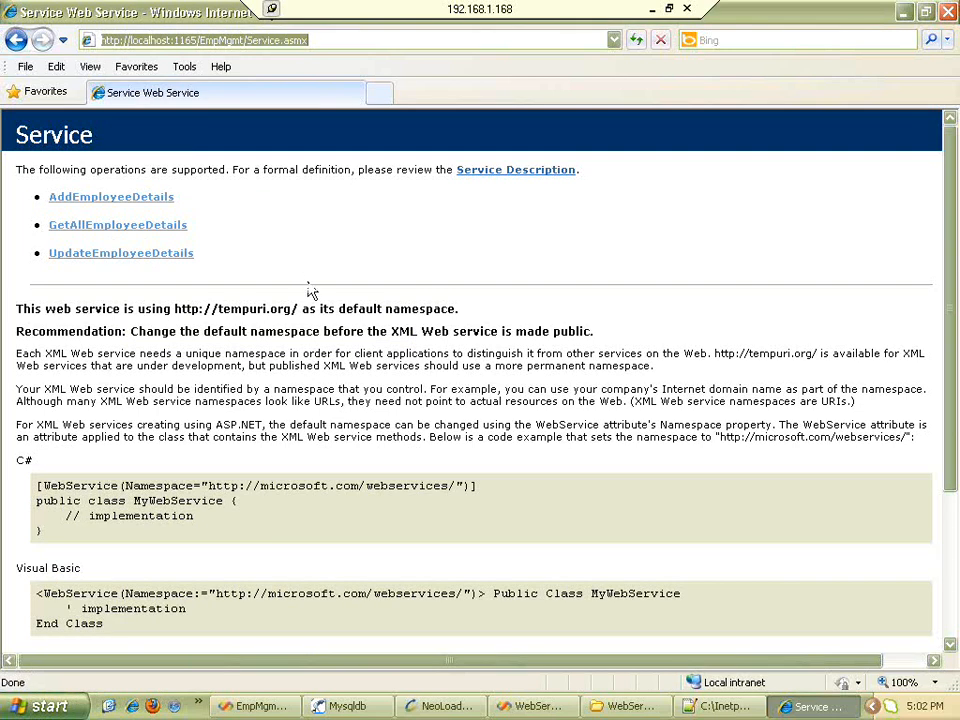
# Back in NeoLoad, review the call parameter values of strEmpCode, strEmpName and iSal, and look at the sample data in param.csv
pyautogui.click(440, 706)
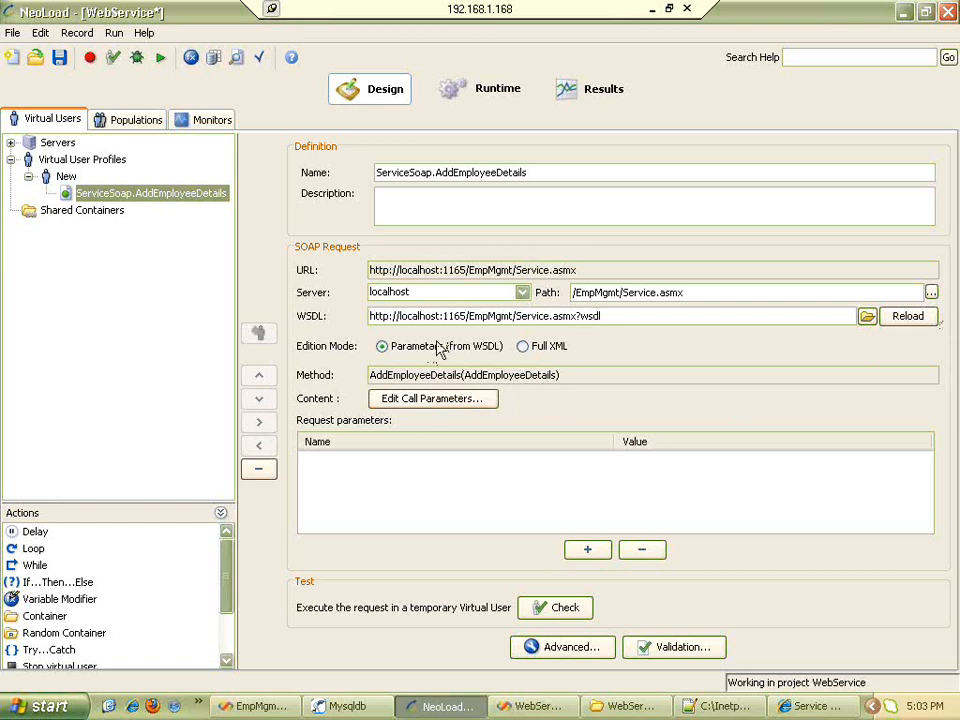
pyautogui.click(430, 405)
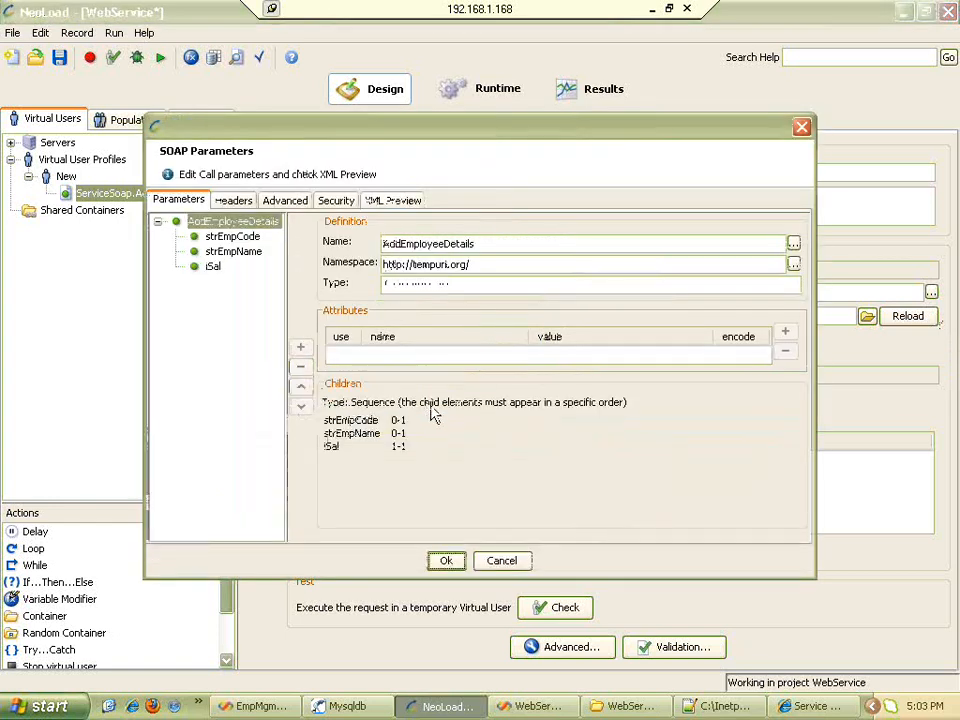
pyautogui.click(226, 241)
pyautogui.click(225, 252)
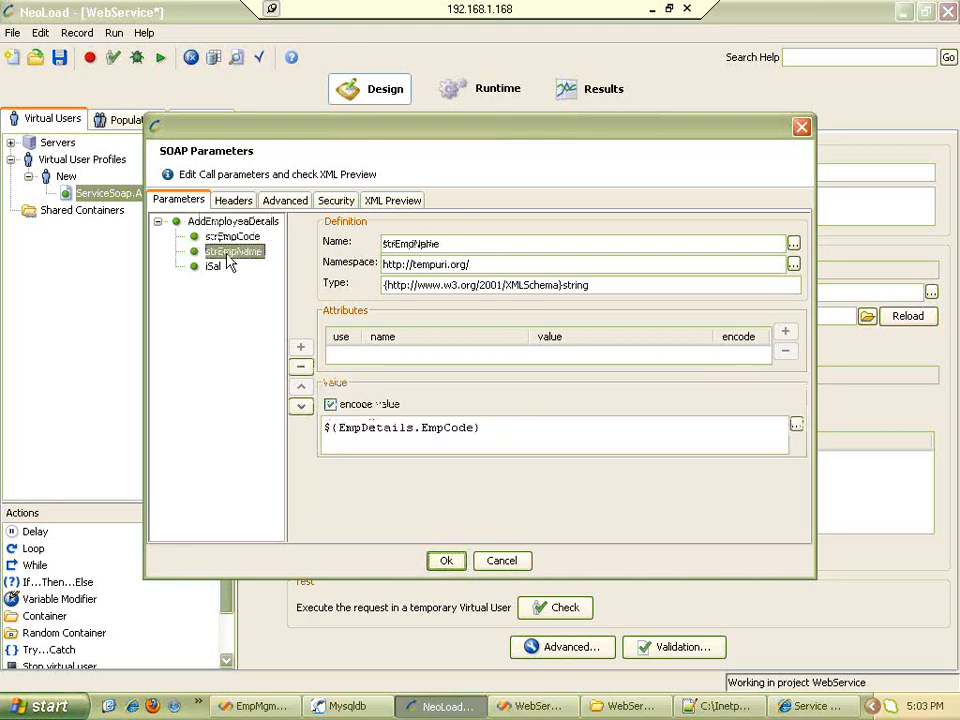
pyautogui.click(216, 267)
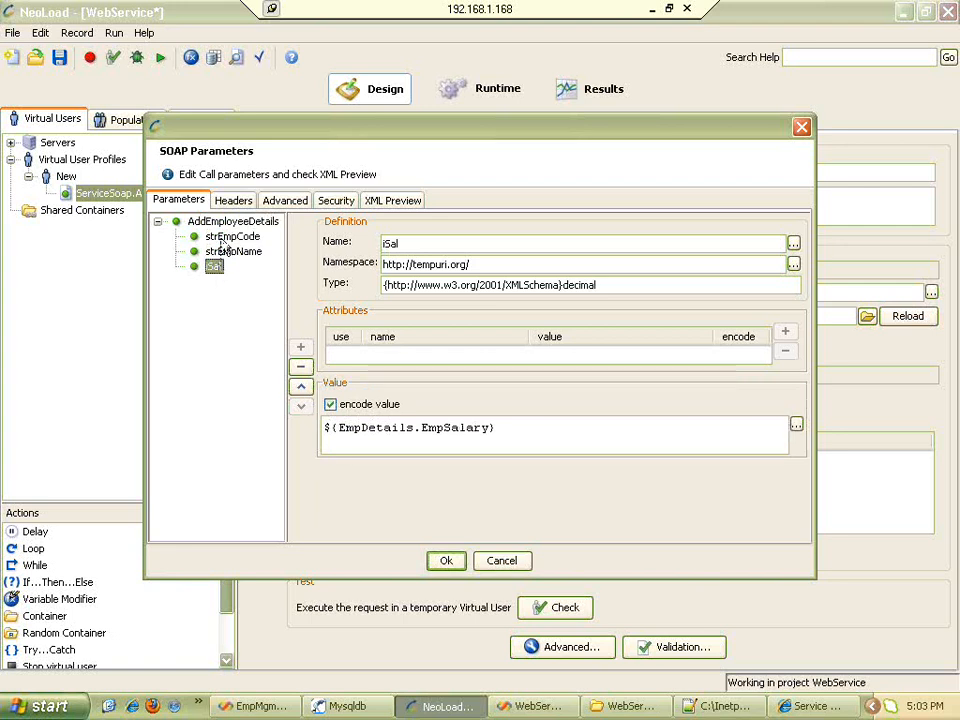
pyautogui.click(225, 237)
pyautogui.click(224, 252)
pyautogui.click(215, 267)
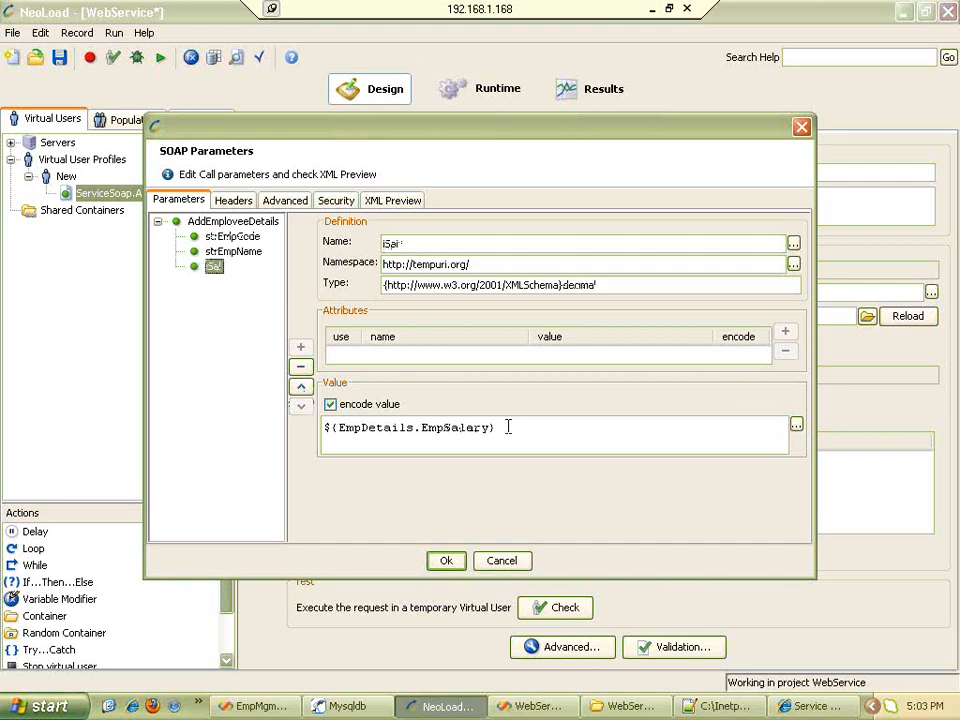
pyautogui.click(708, 706)
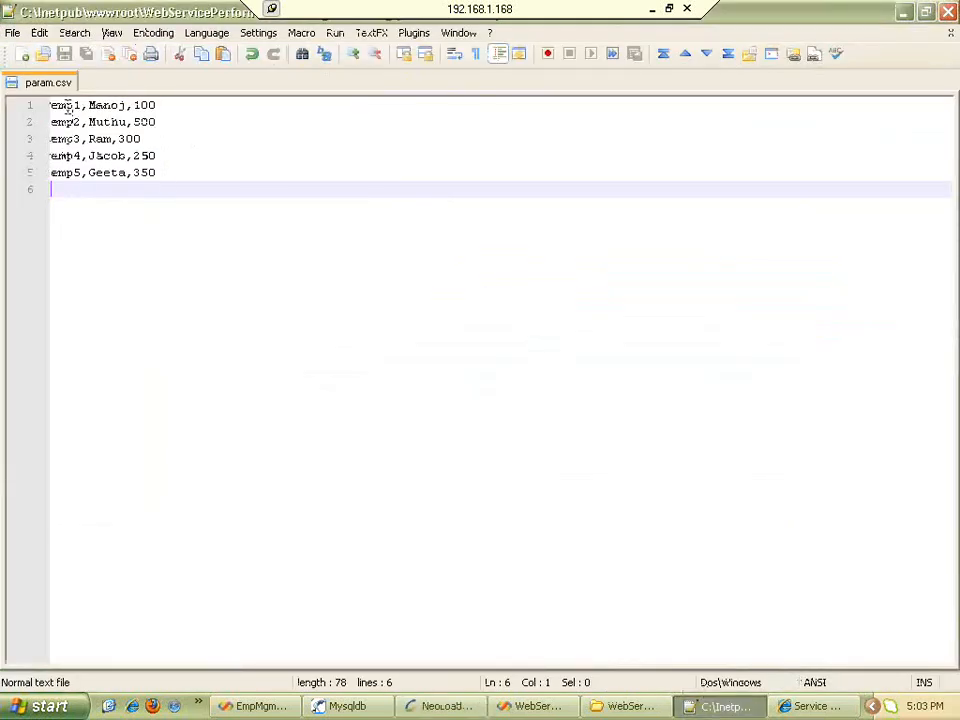
pyautogui.click(903, 12)
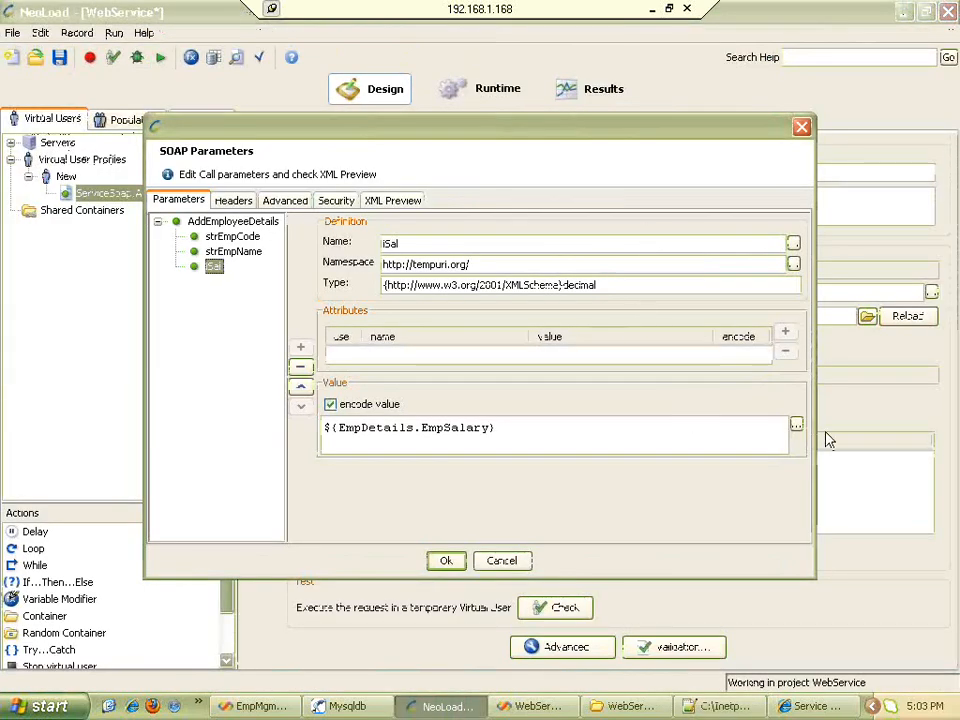
# Look through the variables available for the iSal value, then leave the variable picker and SOAP parameters without changes
pyautogui.click(797, 426)
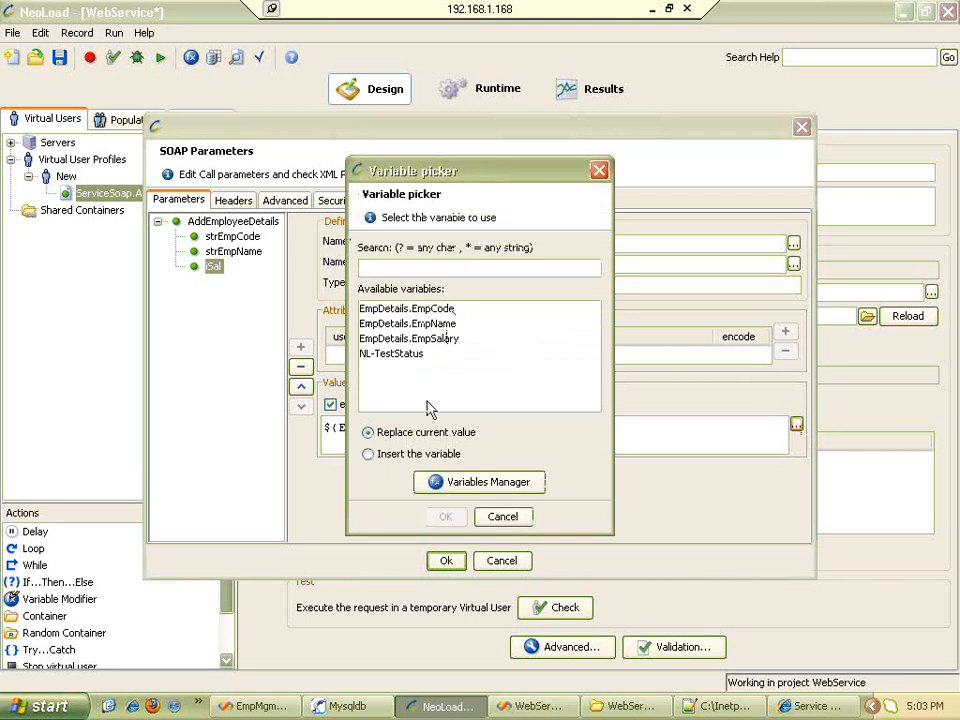
pyautogui.click(421, 308)
pyautogui.click(428, 325)
pyautogui.click(425, 339)
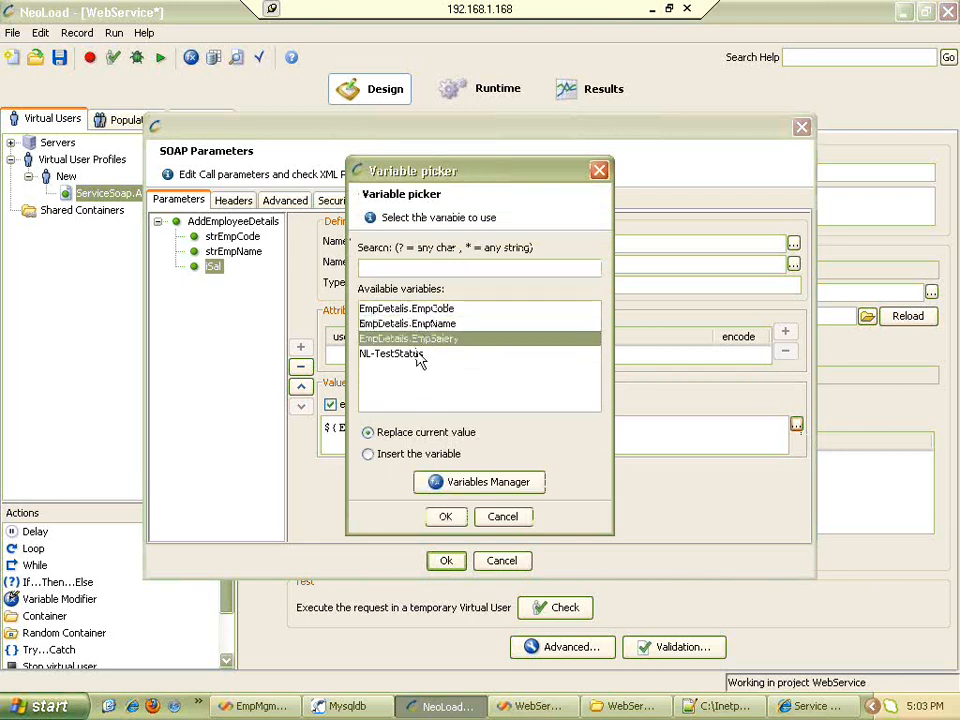
pyautogui.click(420, 355)
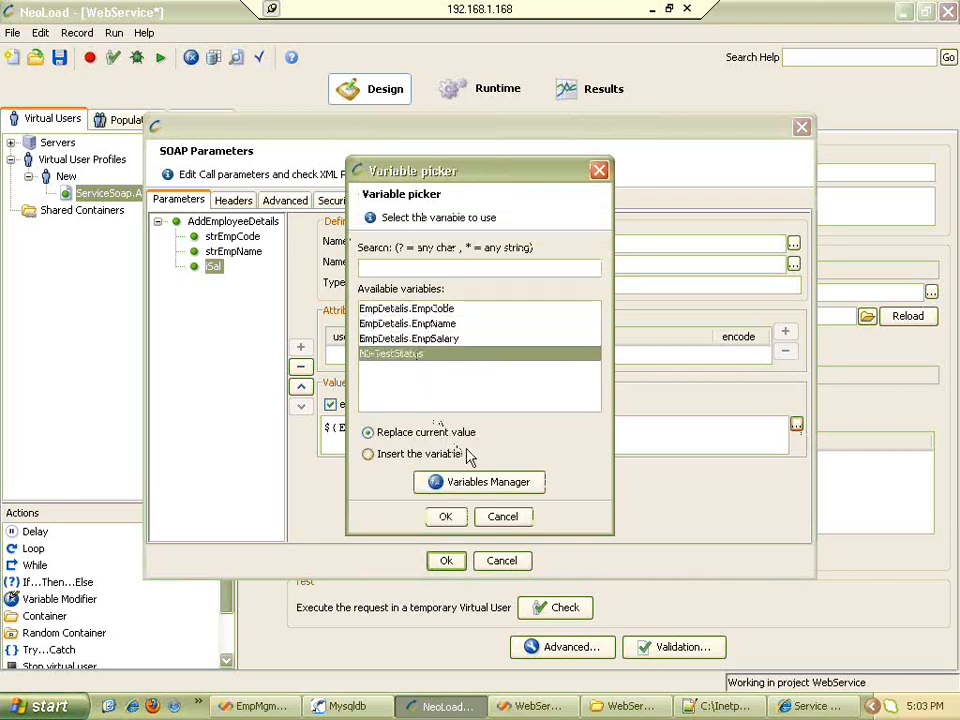
pyautogui.click(506, 516)
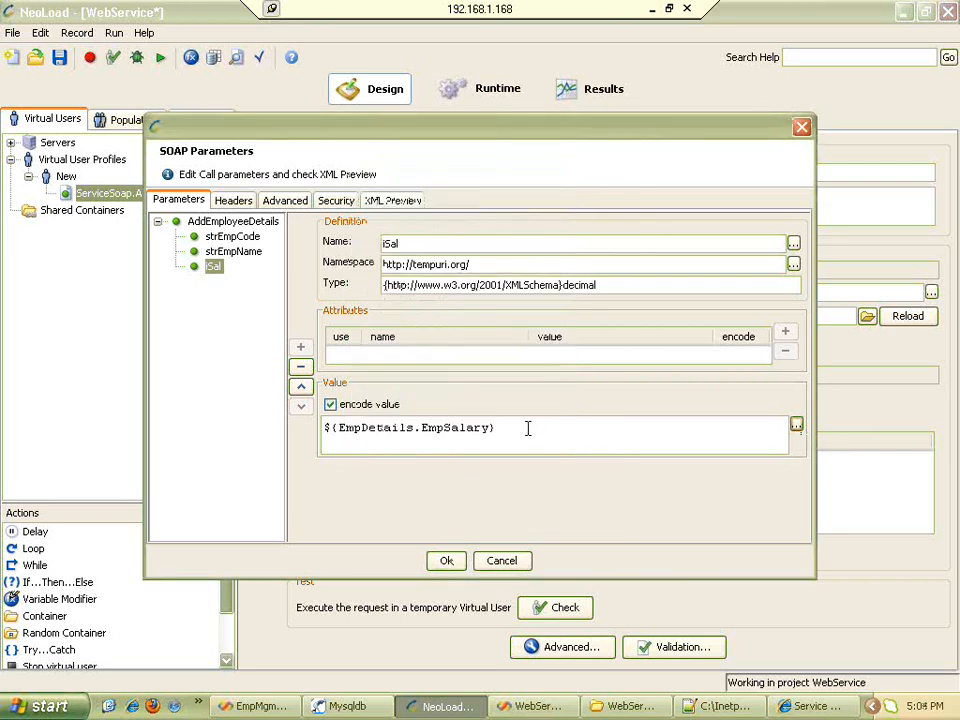
pyautogui.click(512, 561)
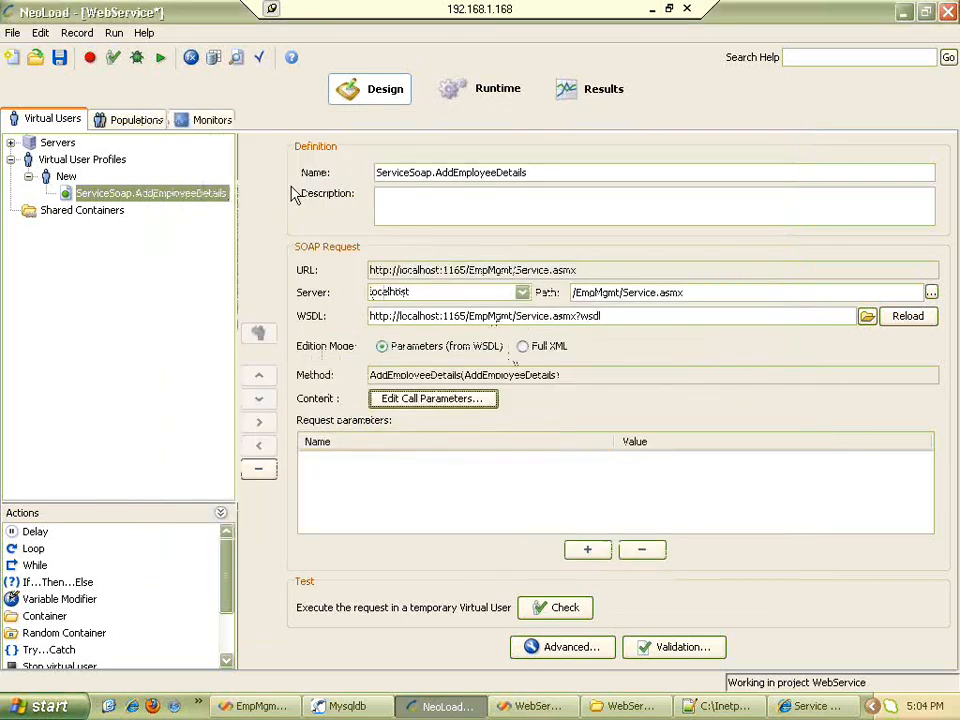
# Add a new row to the EmpDetails list variable with EmpCode emp12
pyautogui.click(190, 60)
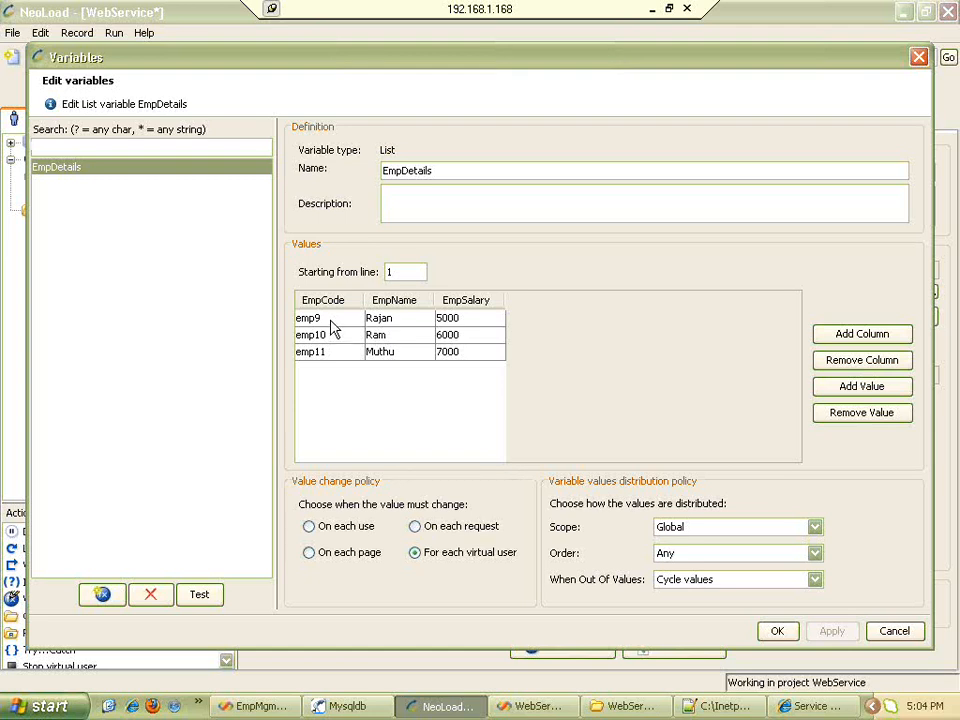
pyautogui.moveTo(332, 321); pyautogui.dragTo(333, 355)
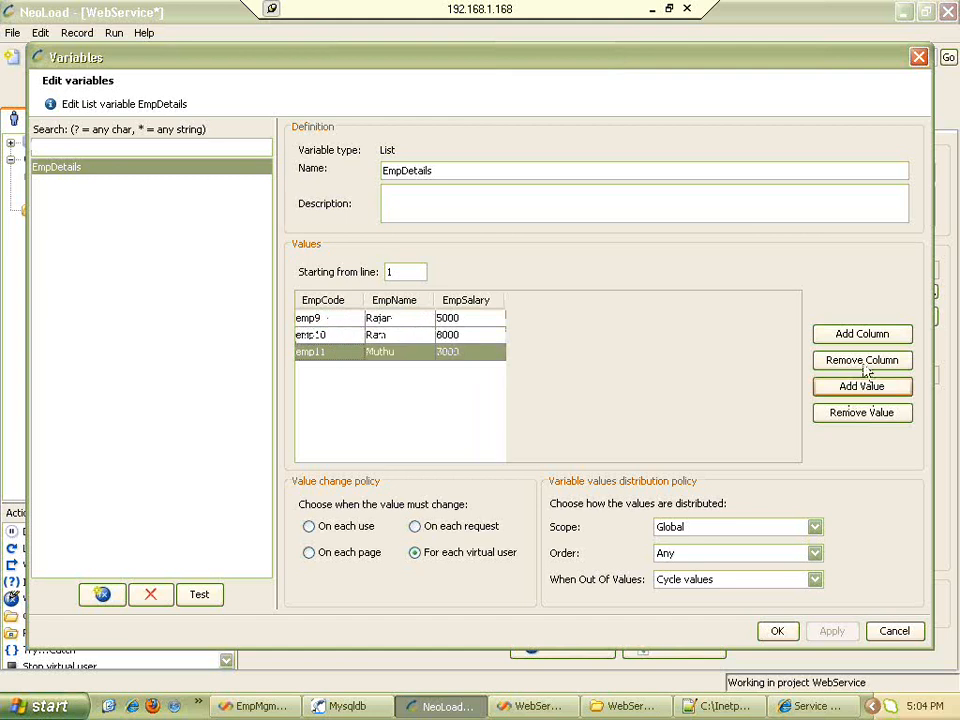
pyautogui.click(850, 392)
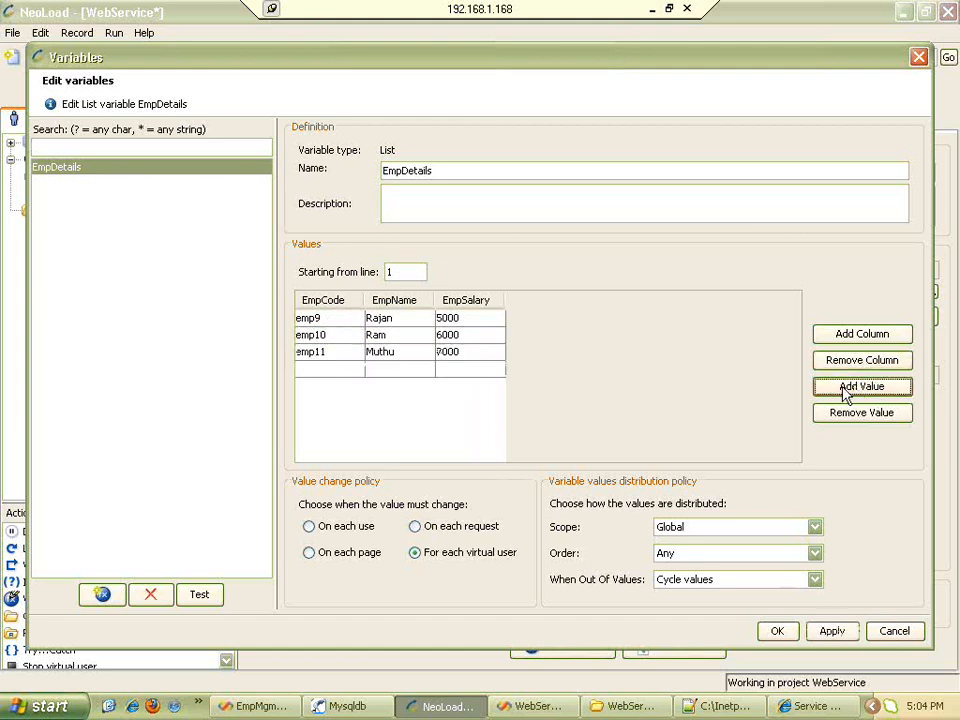
pyautogui.click(337, 371)
pyautogui.write('e')
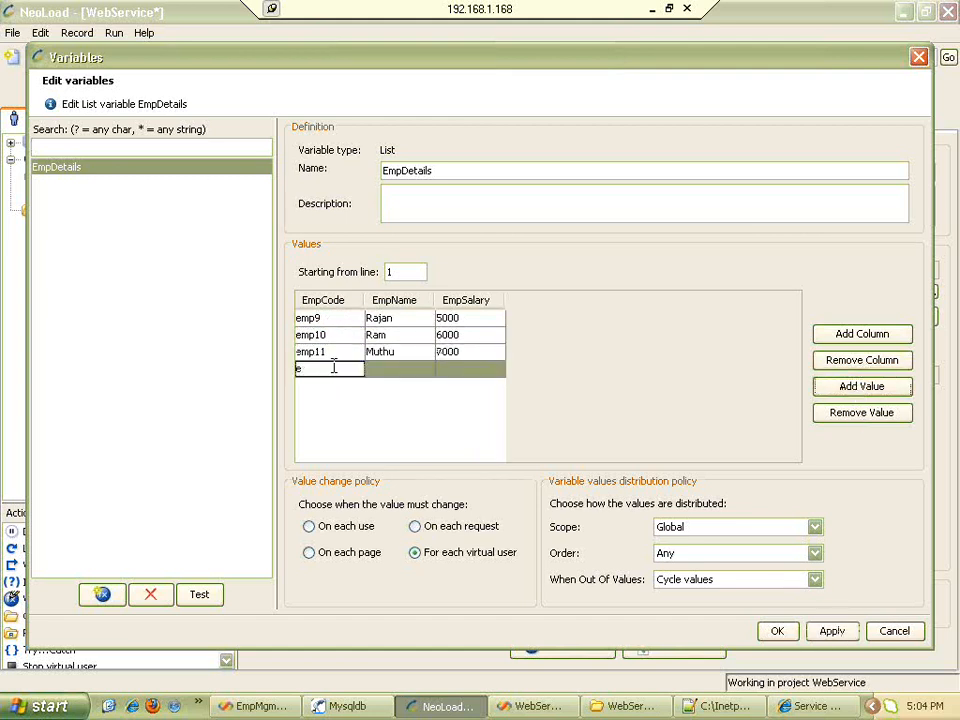
pyautogui.write('mp12')
pyautogui.press('Return')
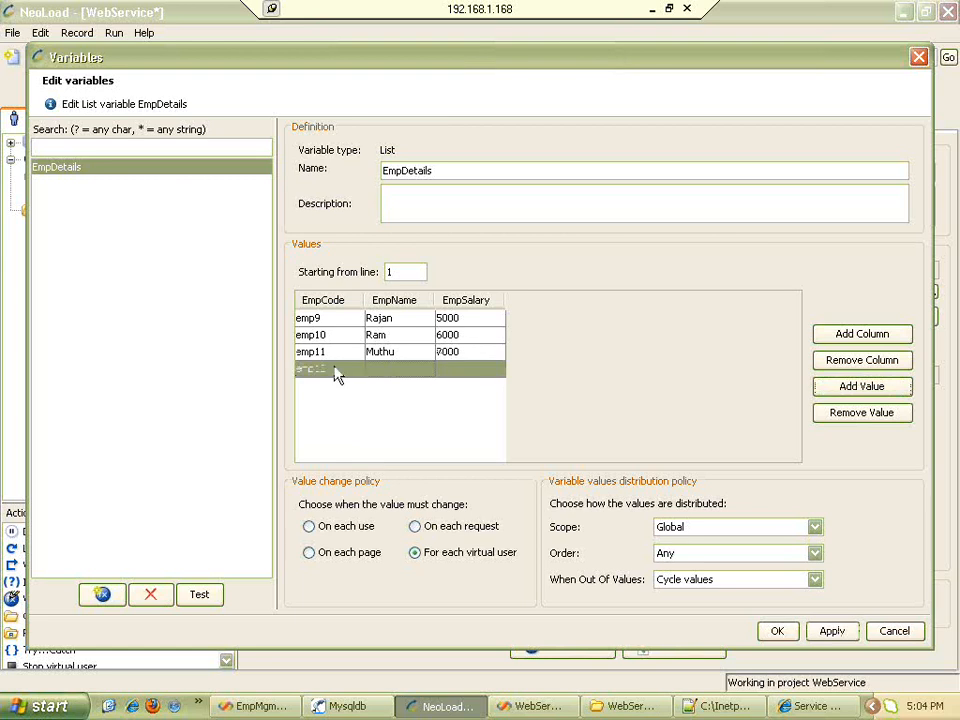
# Fill in the employee's name and EmpSalary 7000 for the emp12 row, and apply the variable changes
pyautogui.doubleClick(387, 369)
pyautogui.write('James')
pyautogui.press('Return')
pyautogui.doubleClick(480, 370)
pyautogui.write('7000')
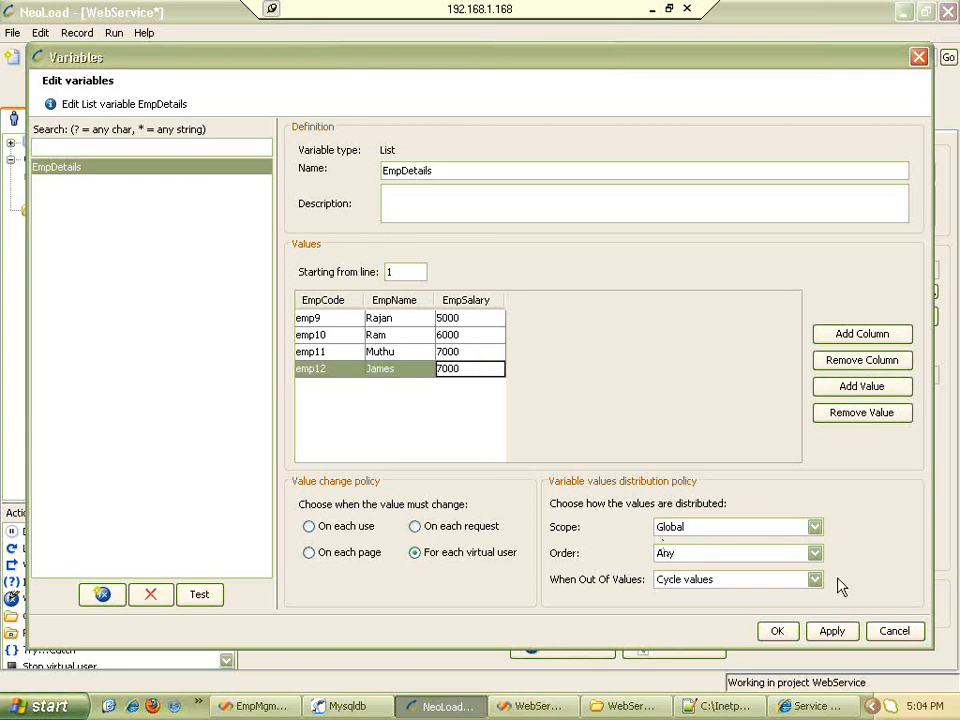
pyautogui.click(833, 631)
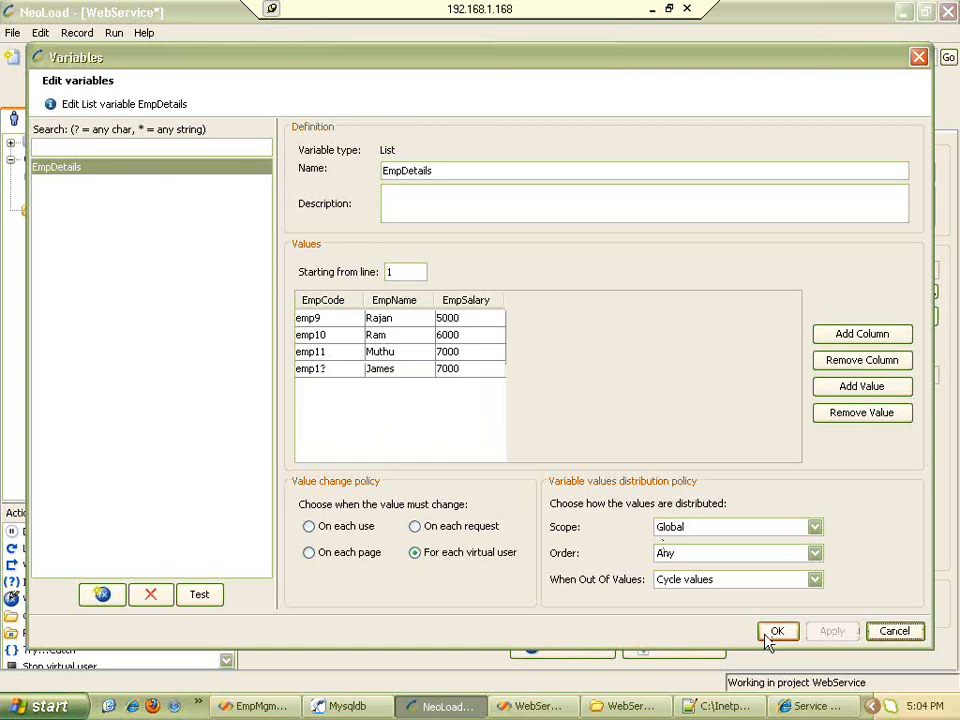
pyautogui.click(772, 633)
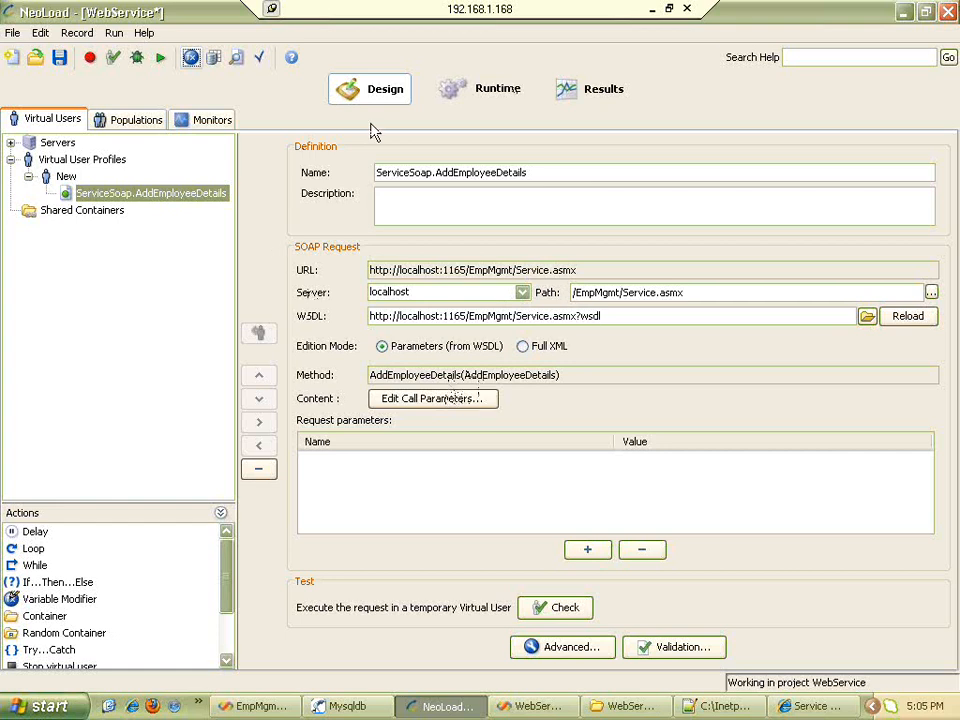
# Set scenario1's constant load to 4 simulated users with 1 iteration each, and save the project
pyautogui.click(480, 96)
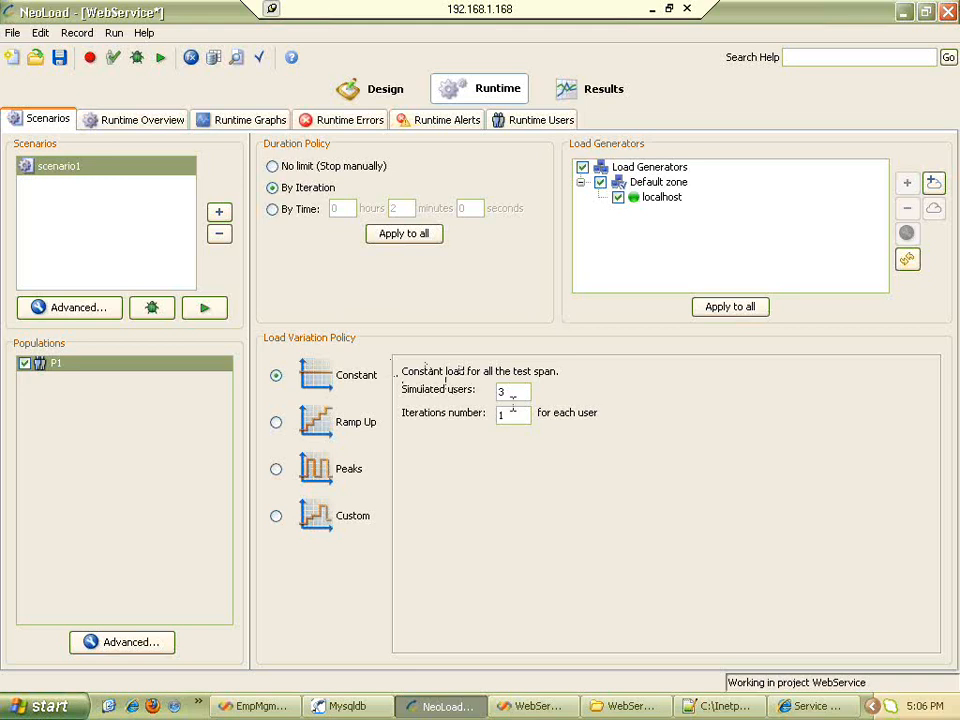
pyautogui.doubleClick(501, 391)
pyautogui.write('4')
pyautogui.doubleClick(501, 414)
pyautogui.write('12')
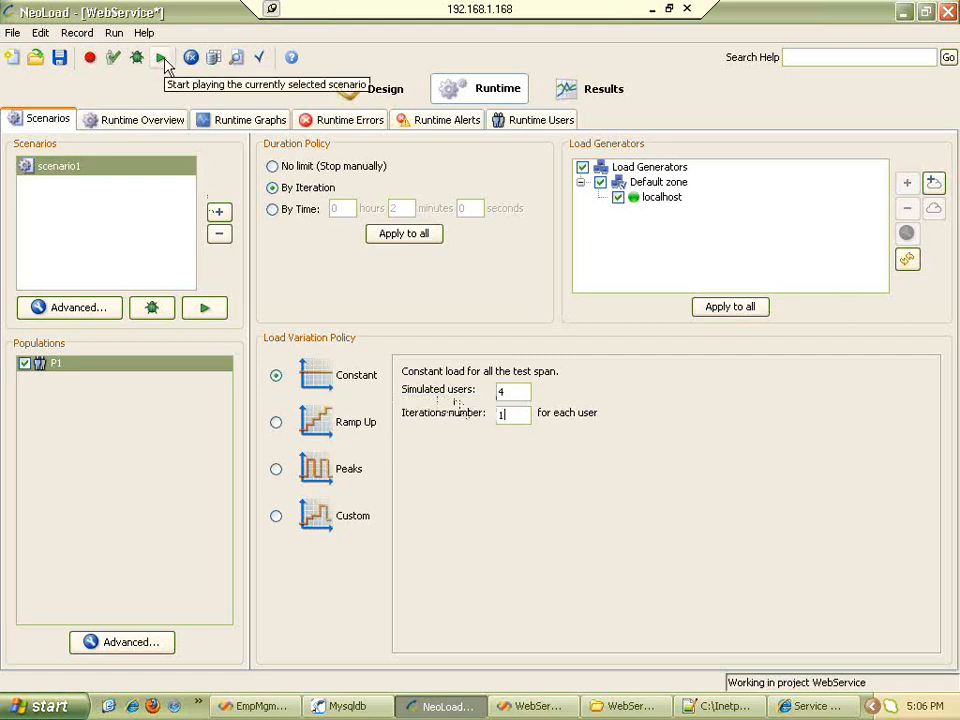
pyautogui.click(59, 58)
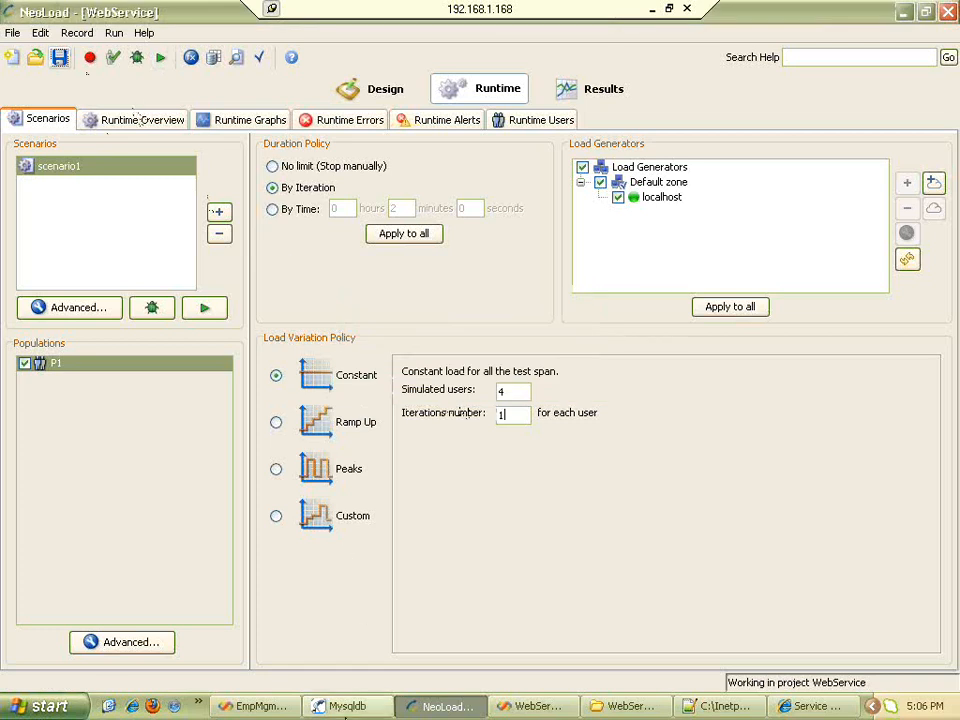
# Switch to MySQL Turbo Manager and check the contents of the employeemaster table in the employeemanagement database
pyautogui.click(345, 707)
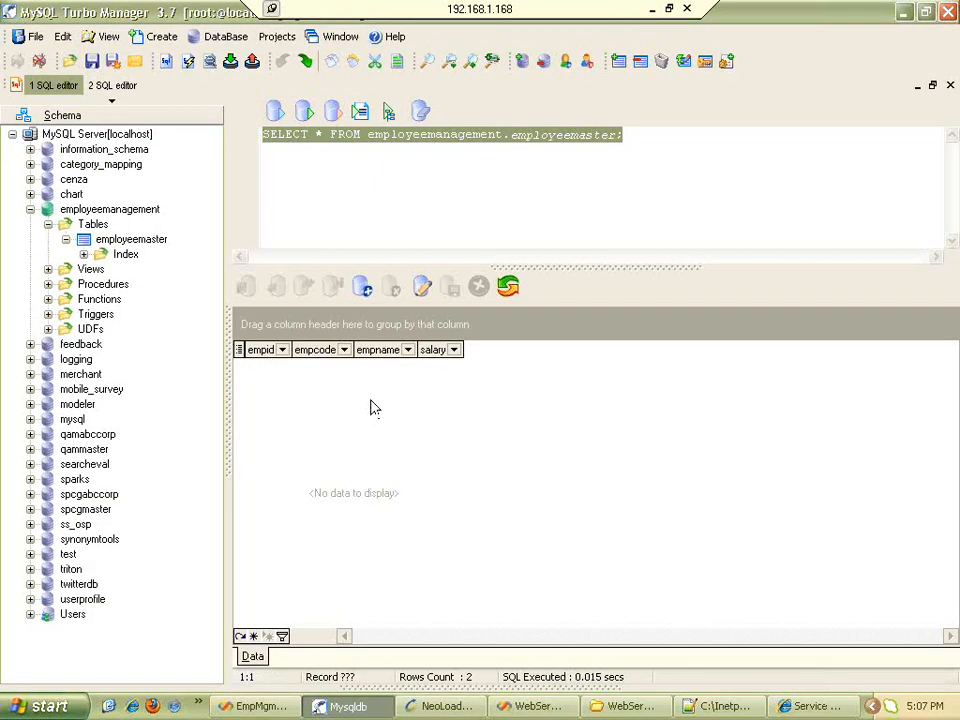
pyautogui.click(443, 210)
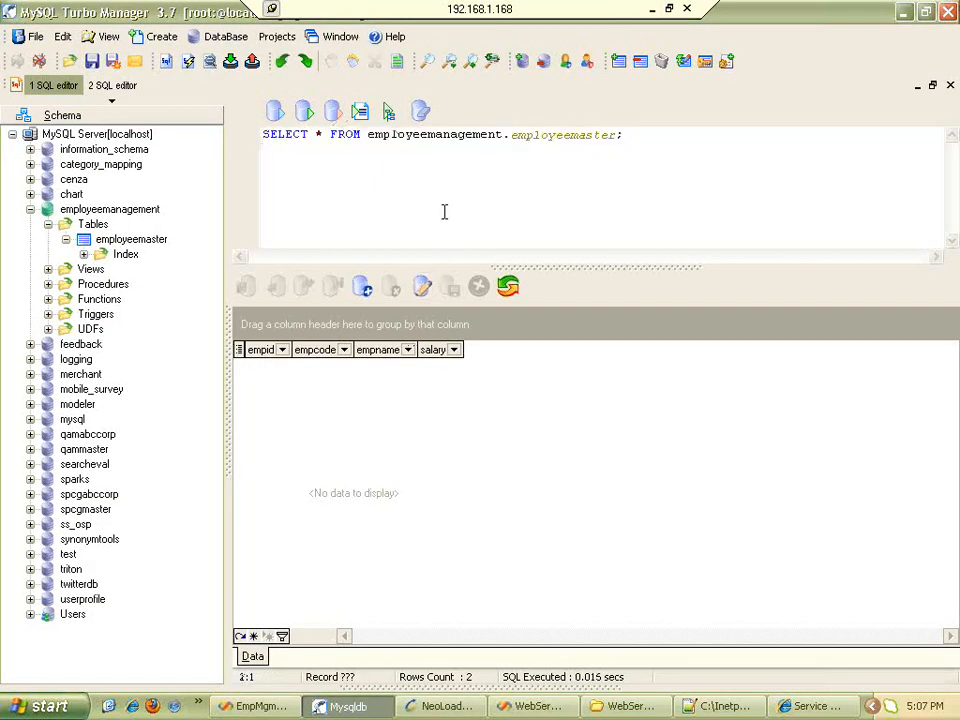
pyautogui.doubleClick(425, 140)
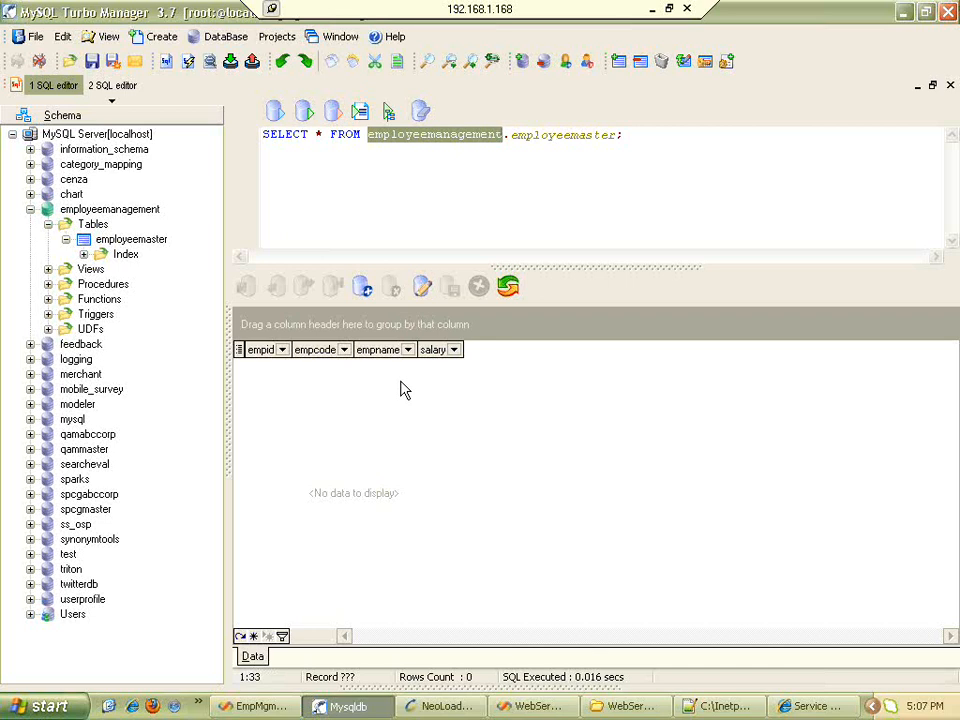
# Switch to NeoLoad and run scenario1 without defining performance counters, accepting the proposed test name and description
pyautogui.click(446, 706)
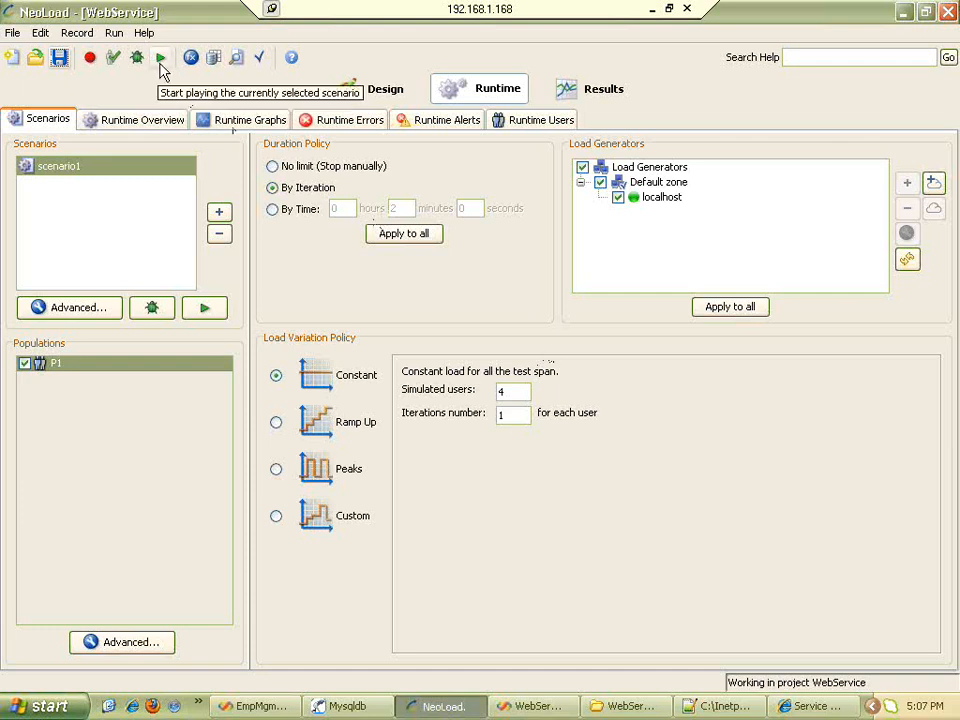
pyautogui.click(199, 310)
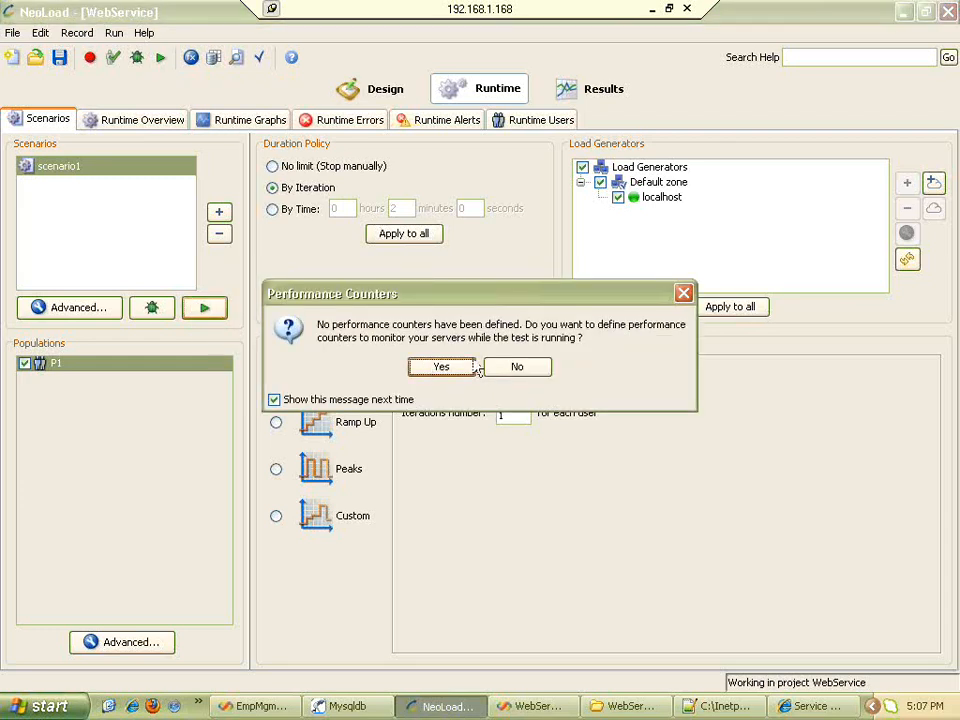
pyautogui.click(516, 367)
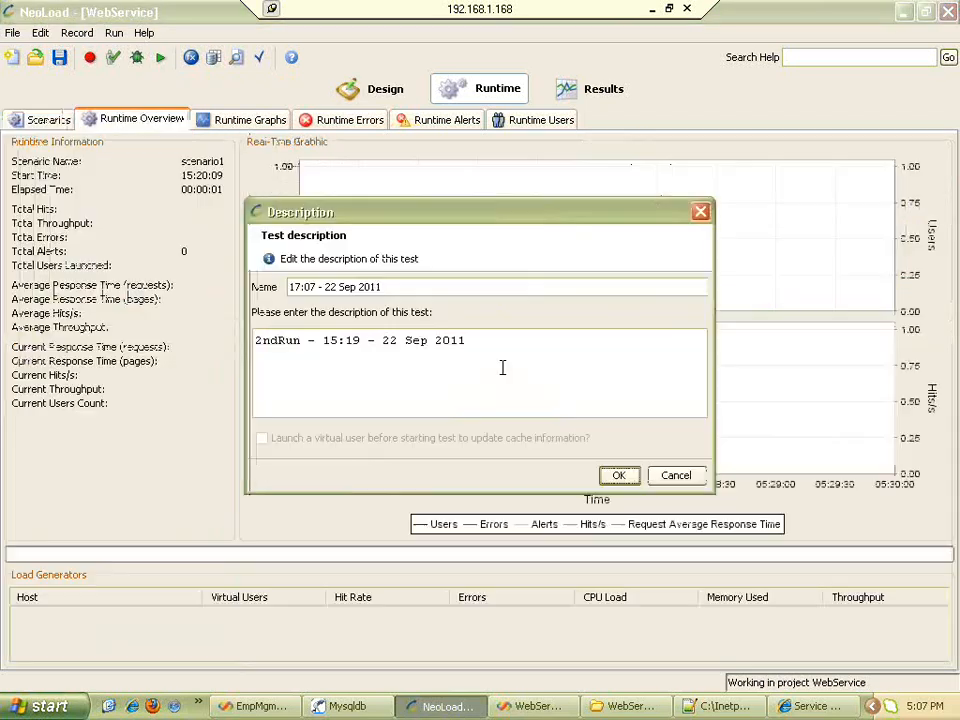
pyautogui.click(619, 477)
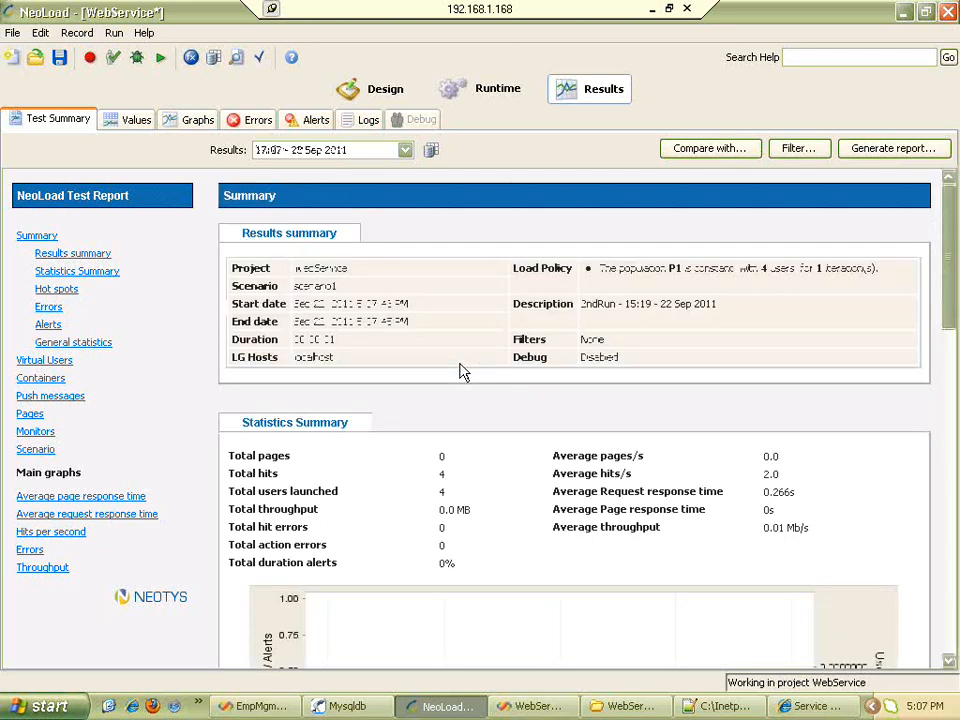
# Examine the test report's load policy, statistics summary, hot spots, errors, and minimum and average response times in the general statistics
pyautogui.doubleClick(782, 270)
pyautogui.moveTo(762, 269); pyautogui.dragTo(854, 303)
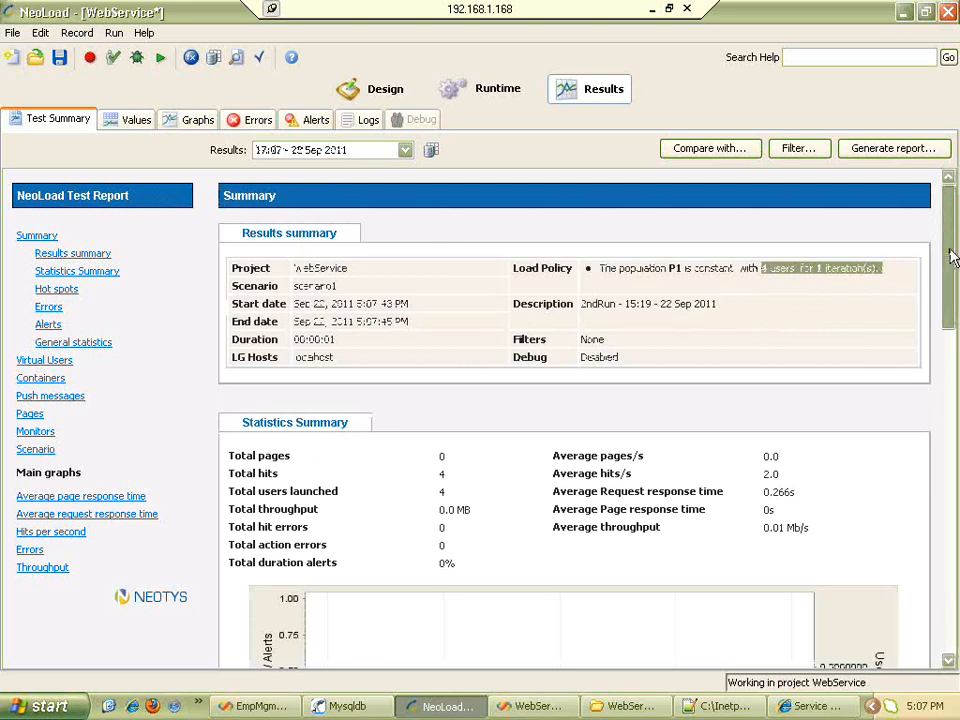
pyautogui.moveTo(951, 255); pyautogui.dragTo(954, 294)
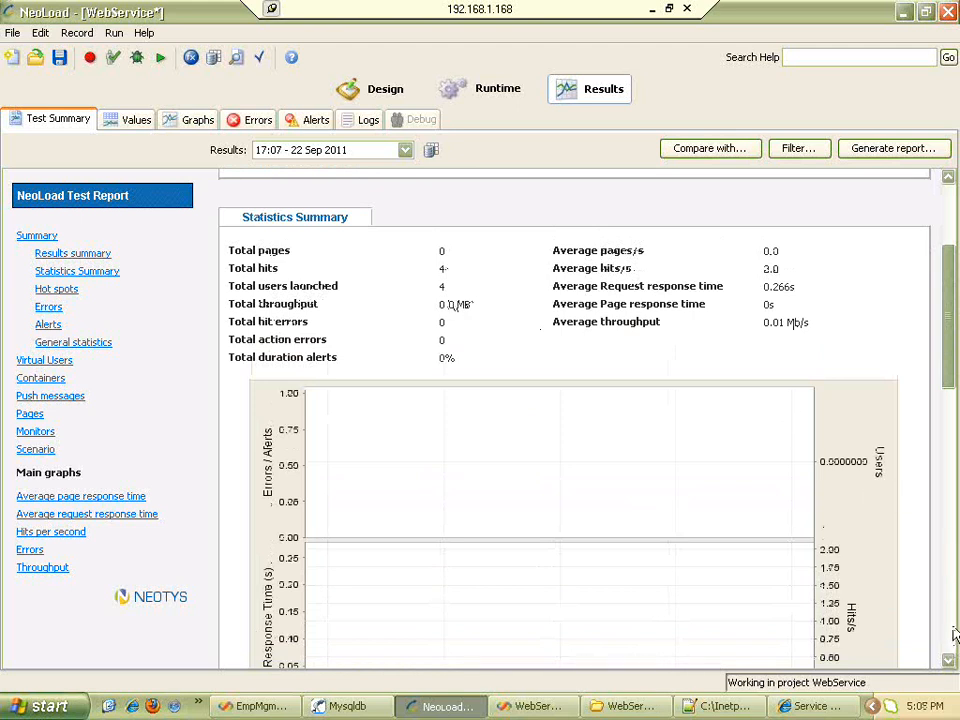
pyautogui.scroll(-5, 950, 636)
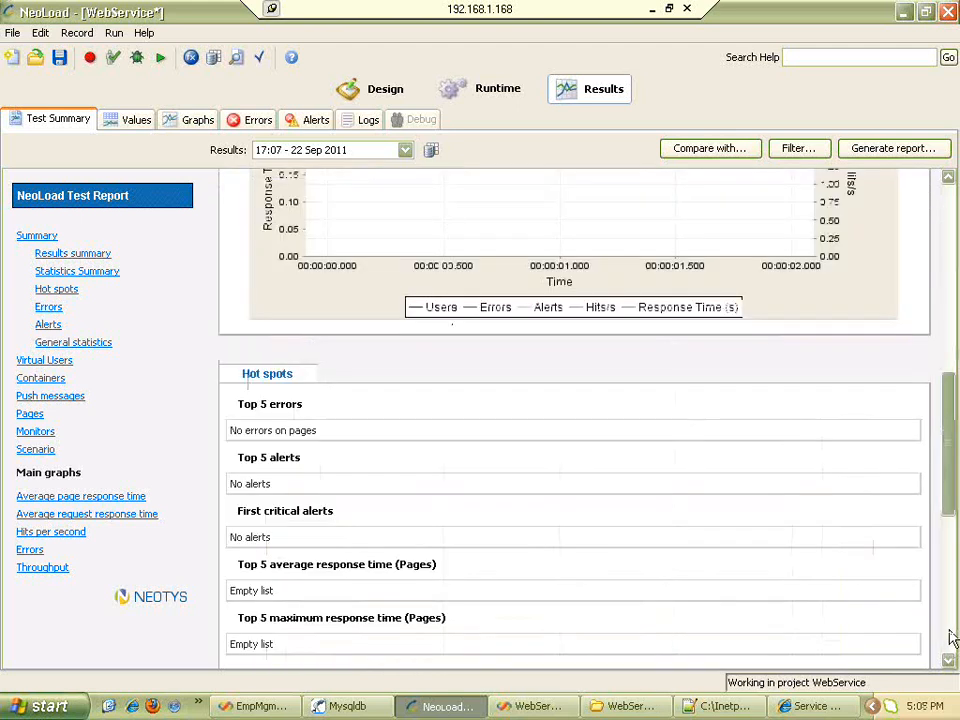
pyautogui.scroll(-5, 950, 636)
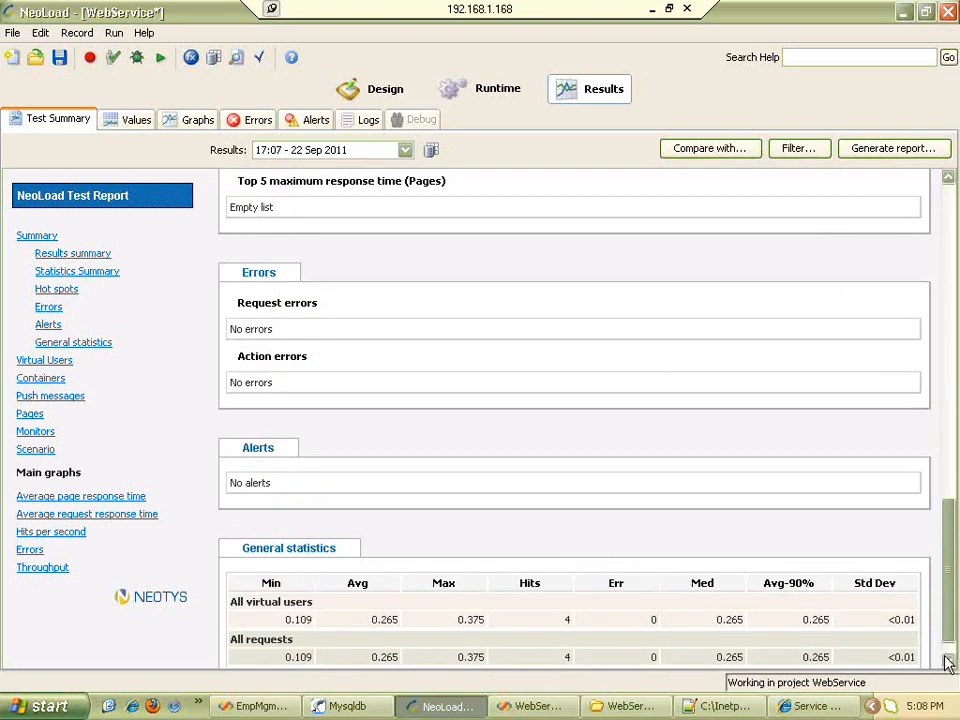
pyautogui.click(948, 662)
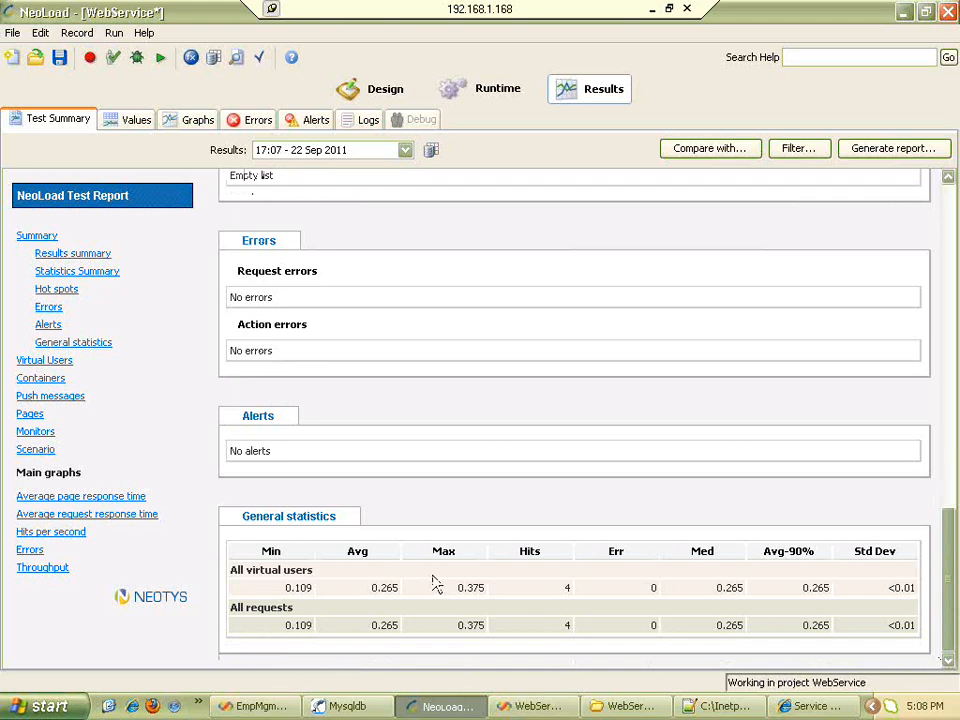
pyautogui.doubleClick(288, 588)
pyautogui.click(297, 601)
pyautogui.doubleClick(385, 589)
pyautogui.click(462, 596)
pyautogui.doubleClick(388, 589)
# Switch to MySQL Turbo Manager and rerun the full SELECT query on employeemanagement.employeemaster to check the inserted records
pyautogui.click(348, 707)
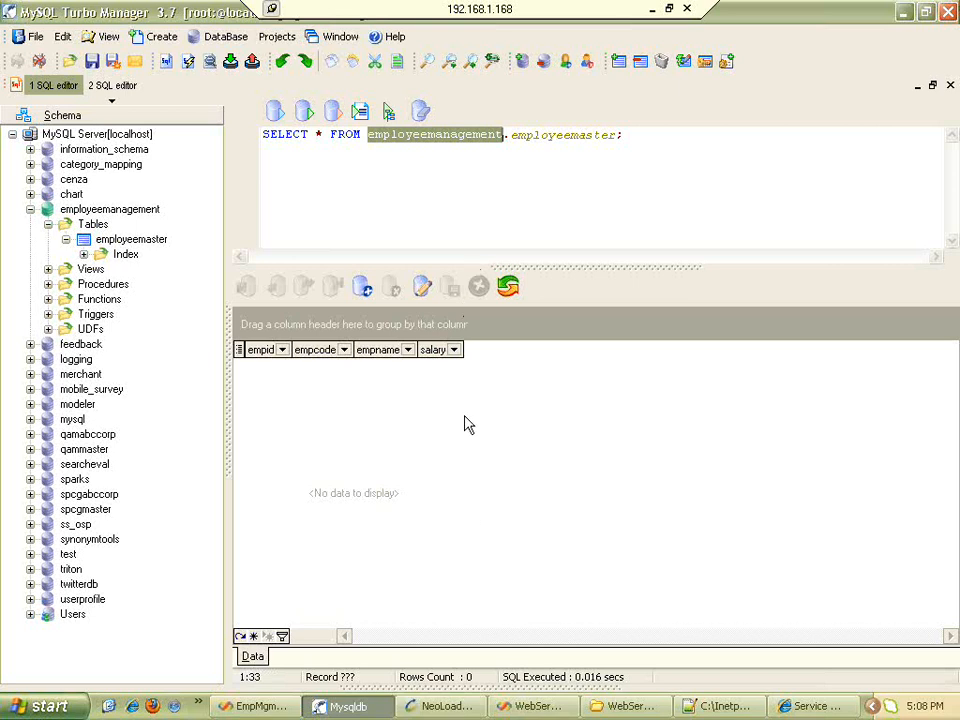
pyautogui.press('F5')
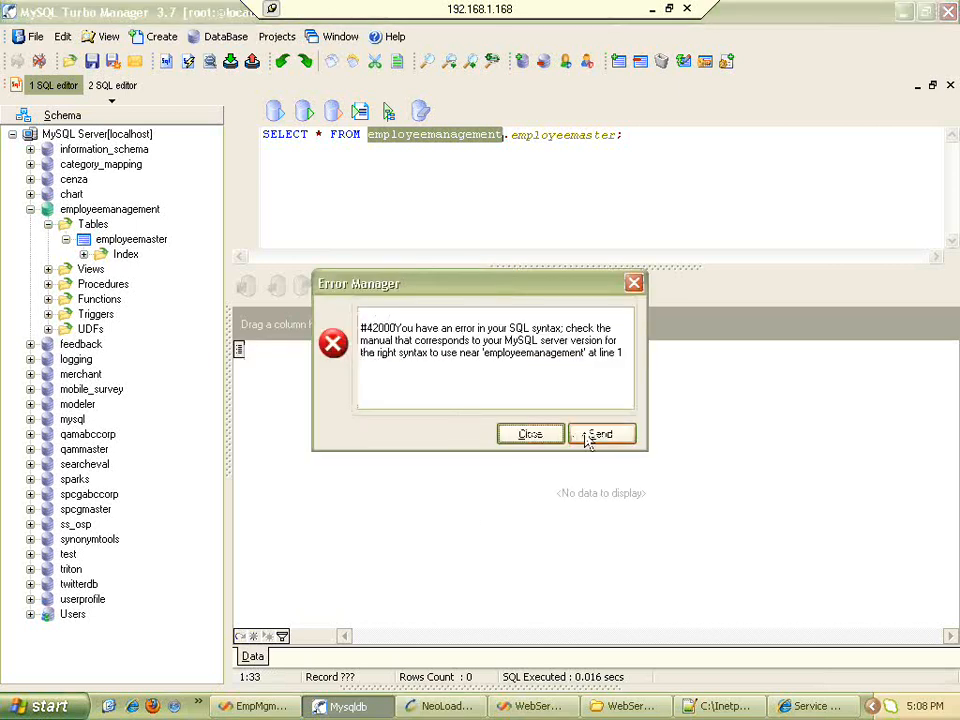
pyautogui.click(533, 440)
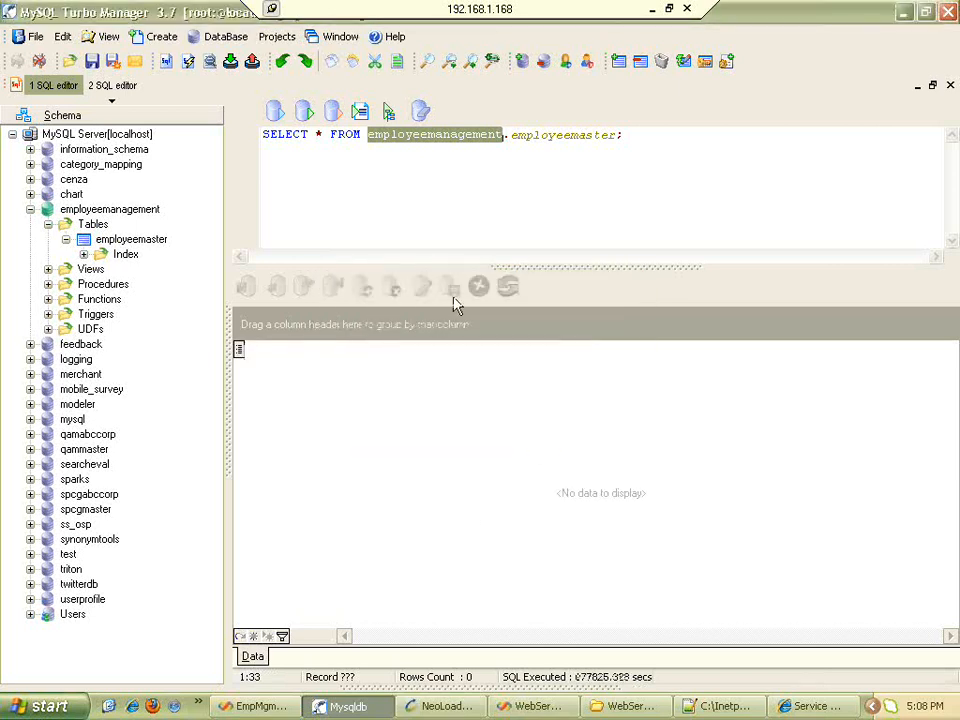
pyautogui.click(482, 180)
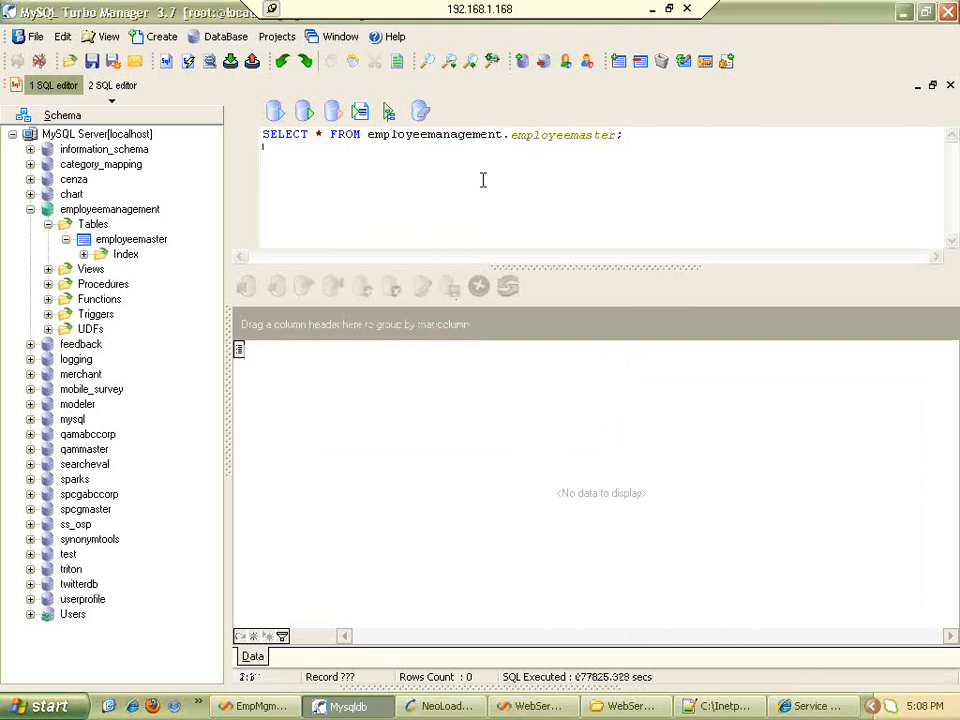
pyautogui.press('F5')
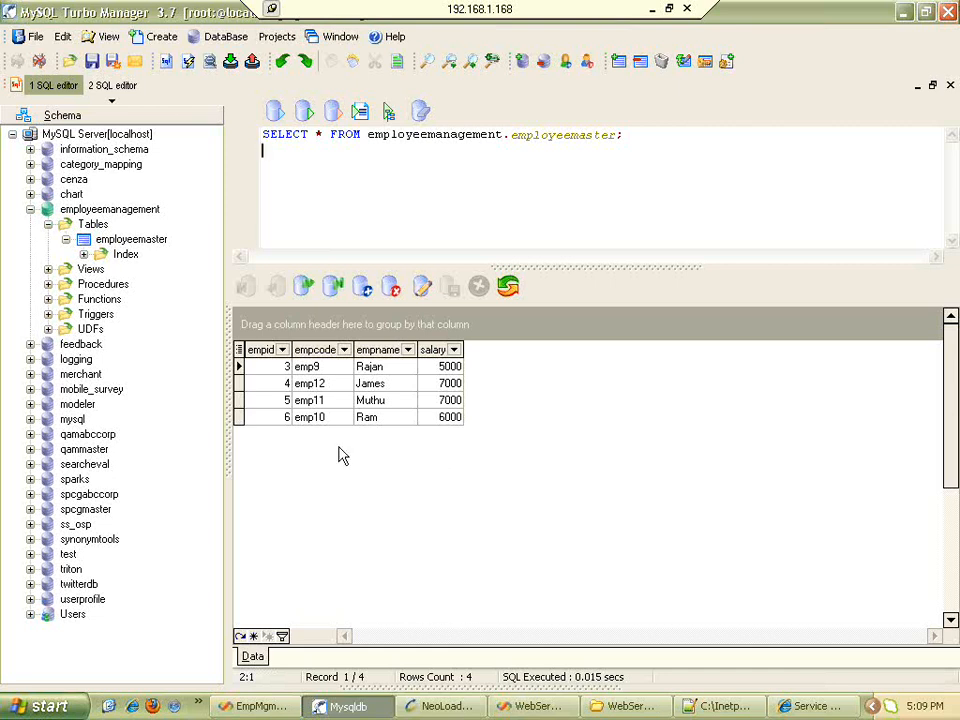
# Delete all employee records from the employeemaster table, starting with the emp9 row
pyautogui.click(239, 367)
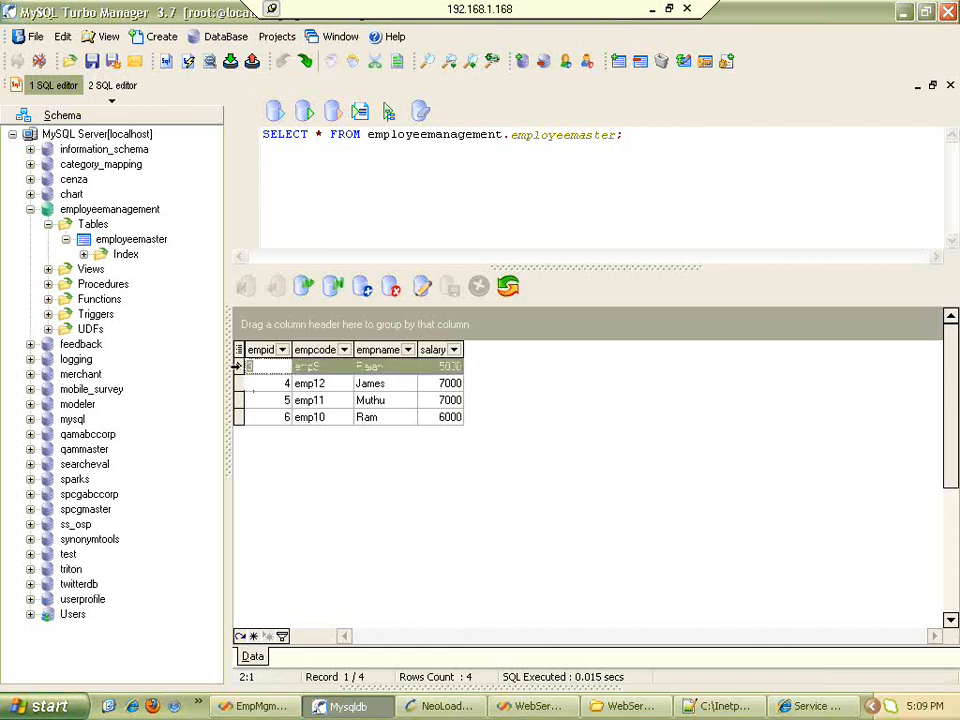
pyautogui.click(391, 288)
pyautogui.click(394, 297)
pyautogui.click(394, 297)
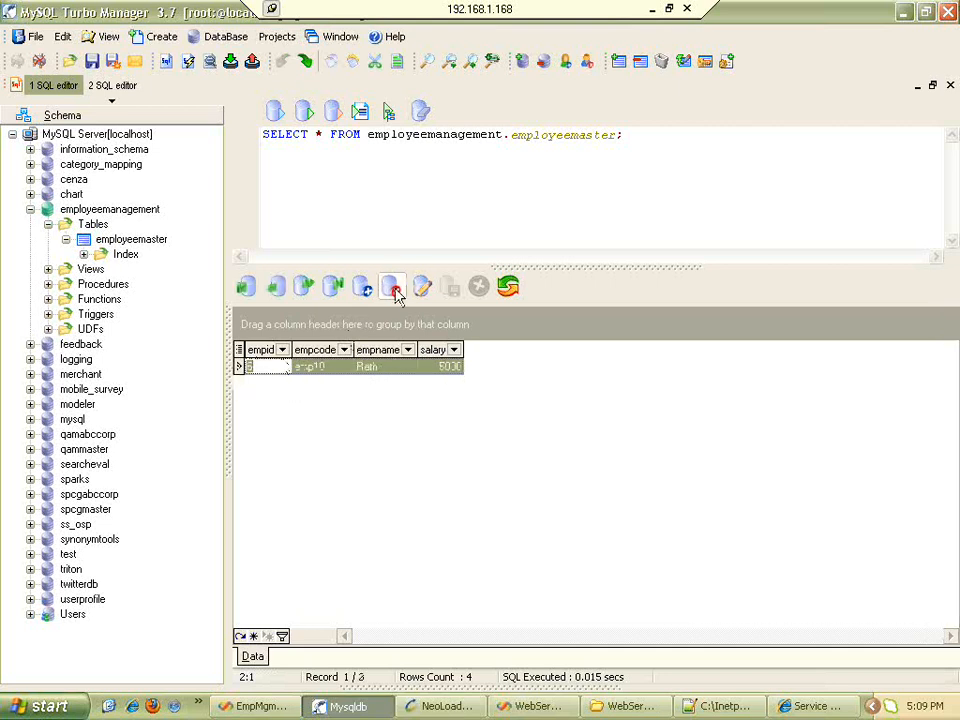
pyautogui.click(394, 297)
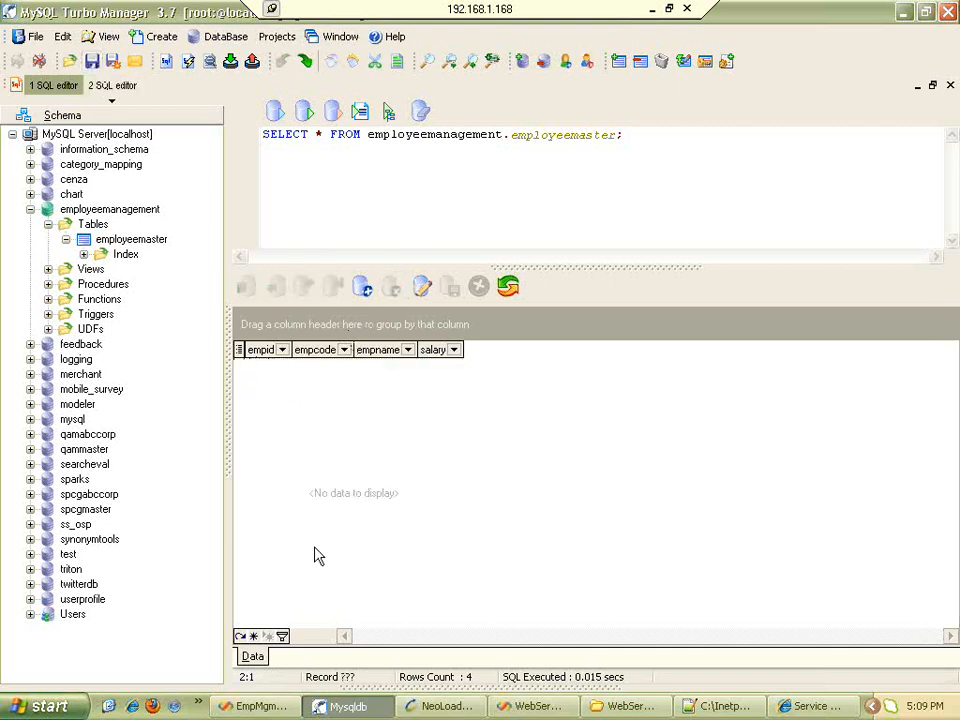
# Switch to NeoLoad, set scenario1's constant load to 2 iterations for each user, and save the project
pyautogui.click(441, 706)
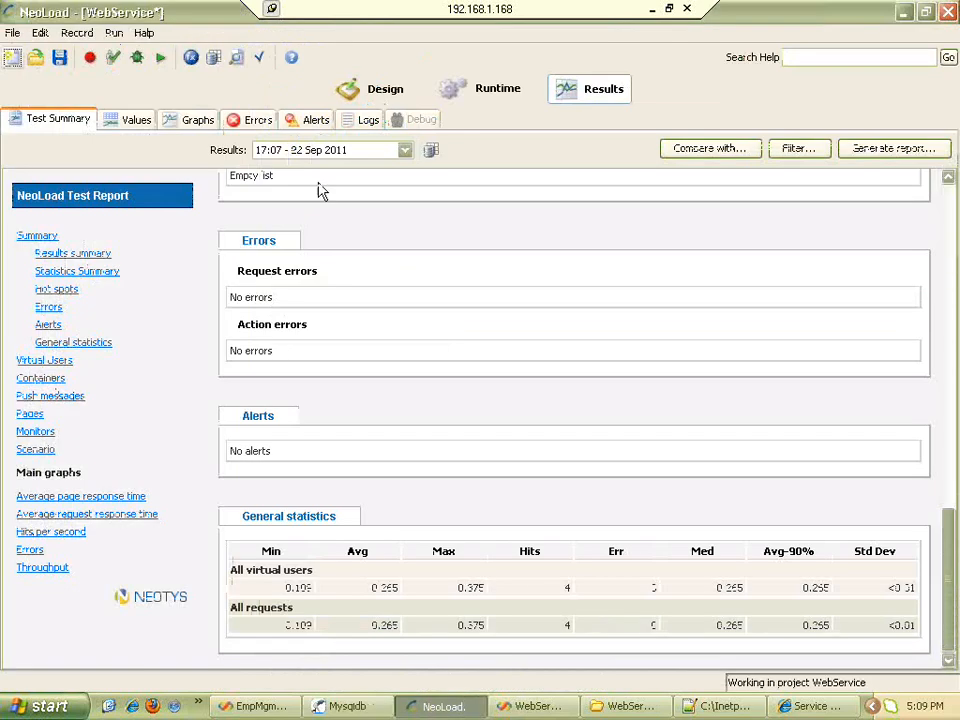
pyautogui.click(492, 92)
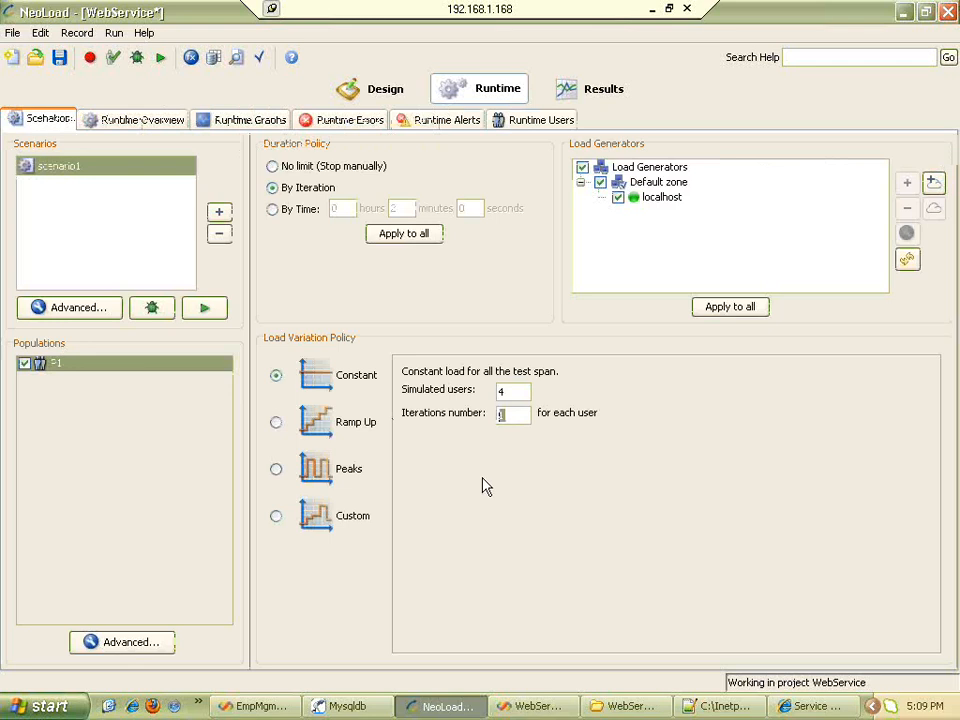
pyautogui.write('5')
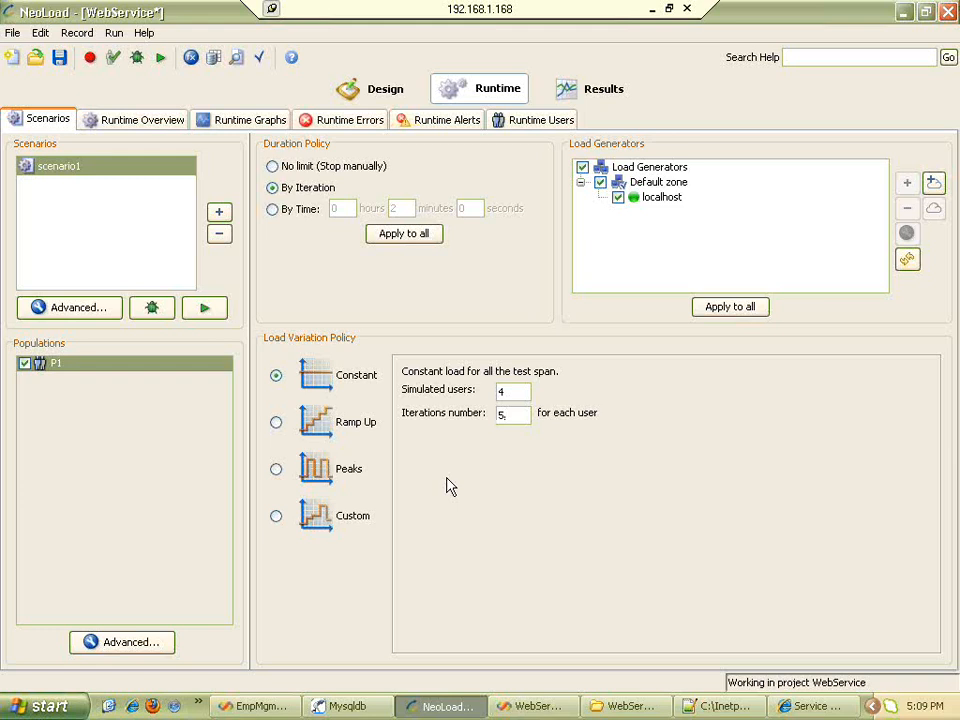
pyautogui.press('BackSpace')
pyautogui.write('2')
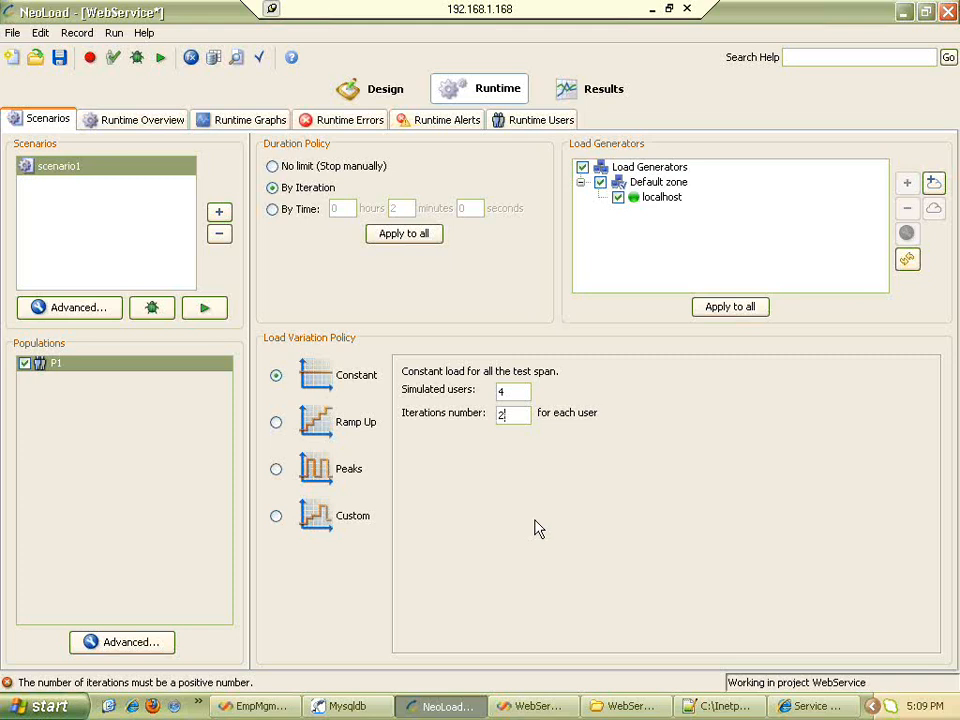
pyautogui.click(59, 57)
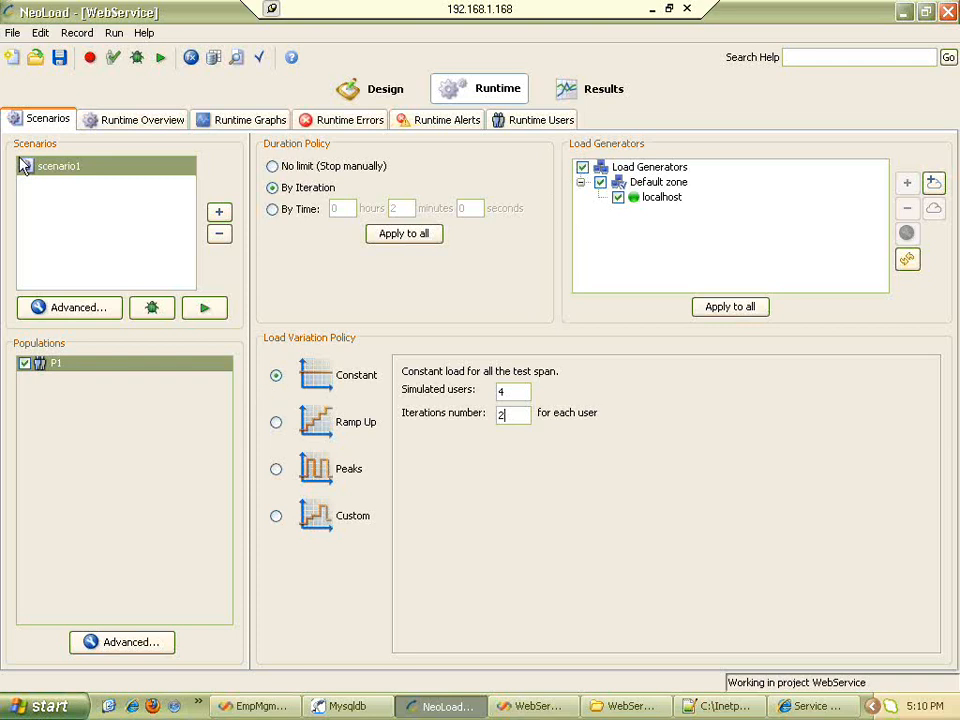
pyautogui.click(55, 62)
# Run scenario1 again with the new iteration count, declining performance counters and accepting the proposed test description
pyautogui.click(203, 310)
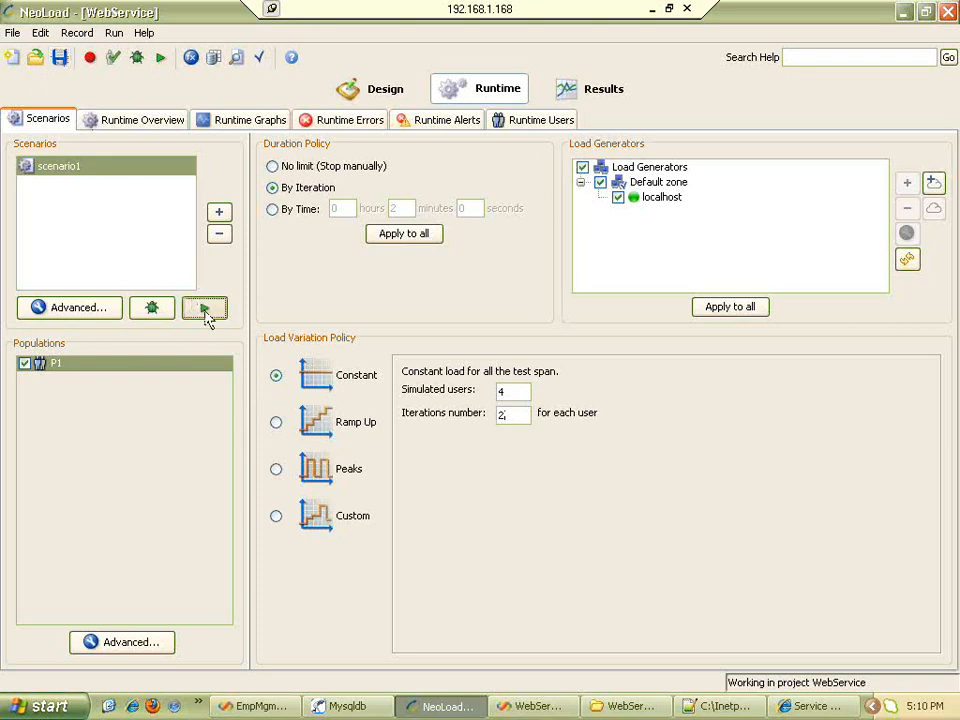
pyautogui.click(518, 368)
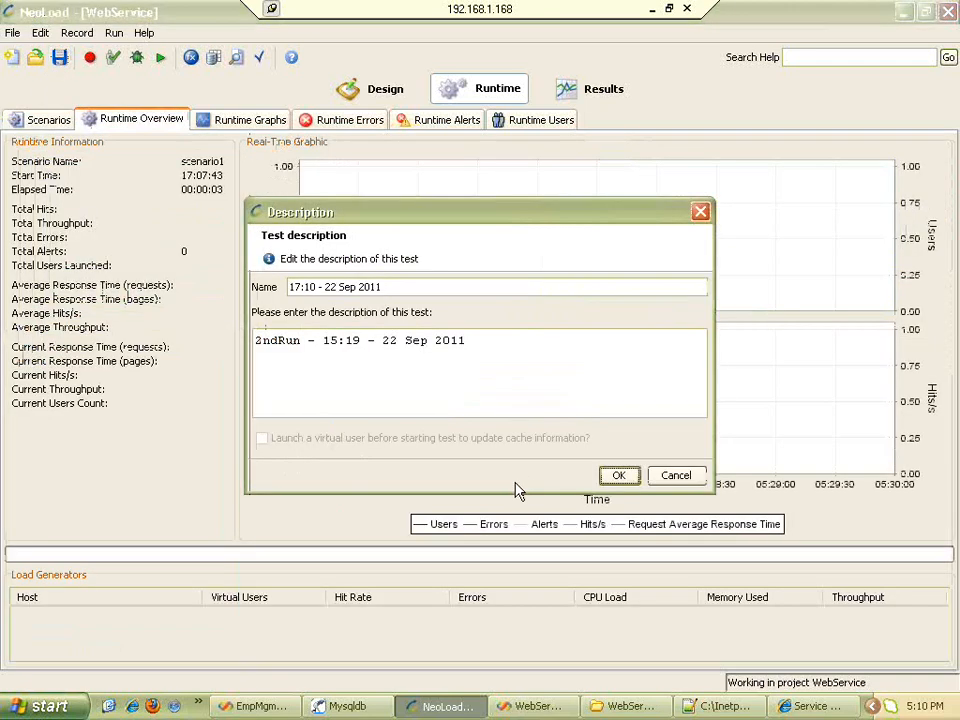
pyautogui.click(615, 474)
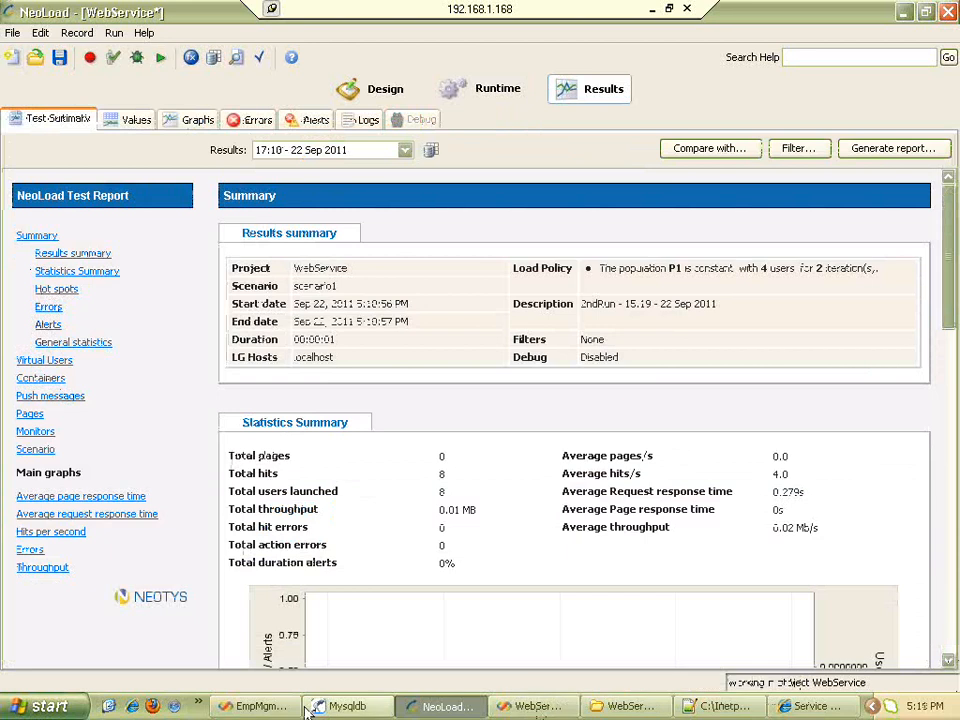
# Switch to MySQL Turbo Manager, rerun the employeemaster query, and check the employee codes stored by the second run
pyautogui.click(335, 705)
pyautogui.click(553, 208)
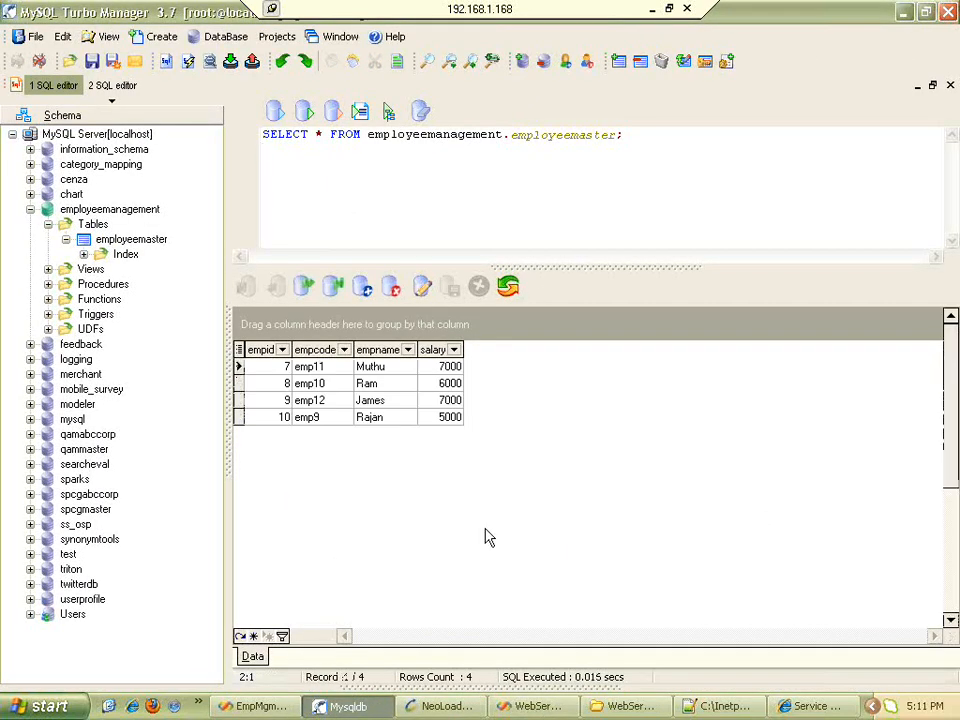
pyautogui.click(316, 370)
pyautogui.click(314, 385)
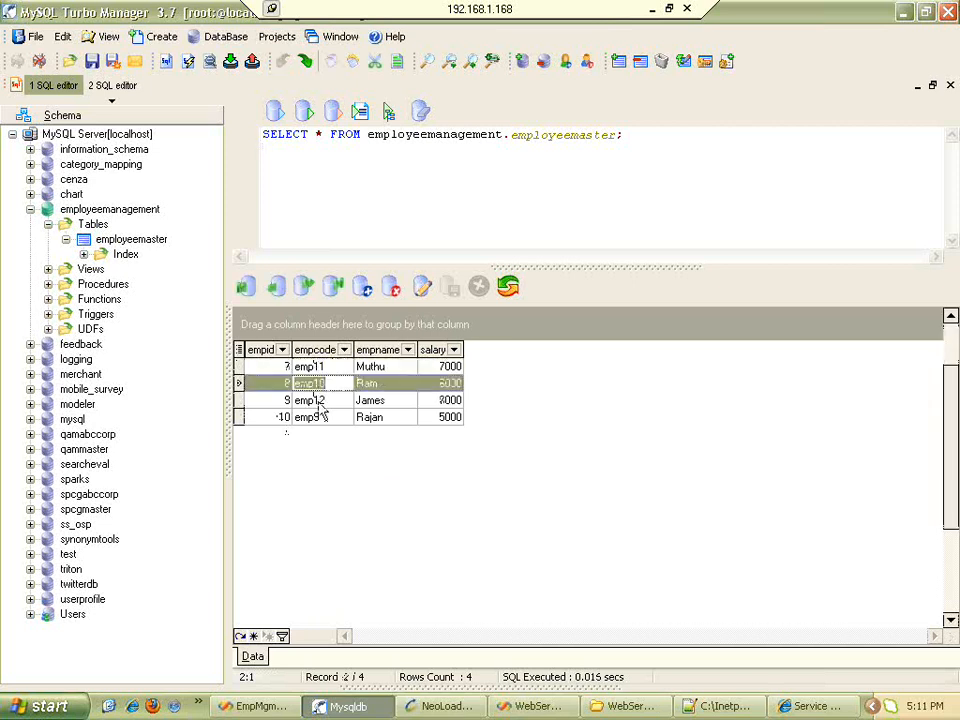
pyautogui.click(316, 418)
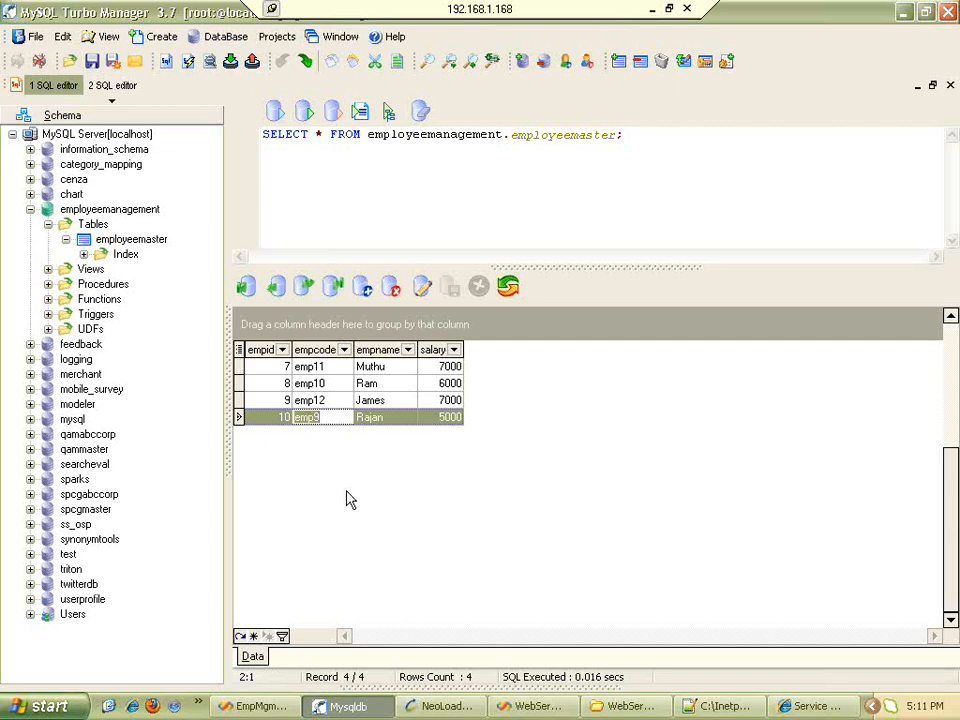
# Switch to NeoLoad and review the employee rows and value change policy of the EmpDetails list variable in the project design
pyautogui.click(466, 708)
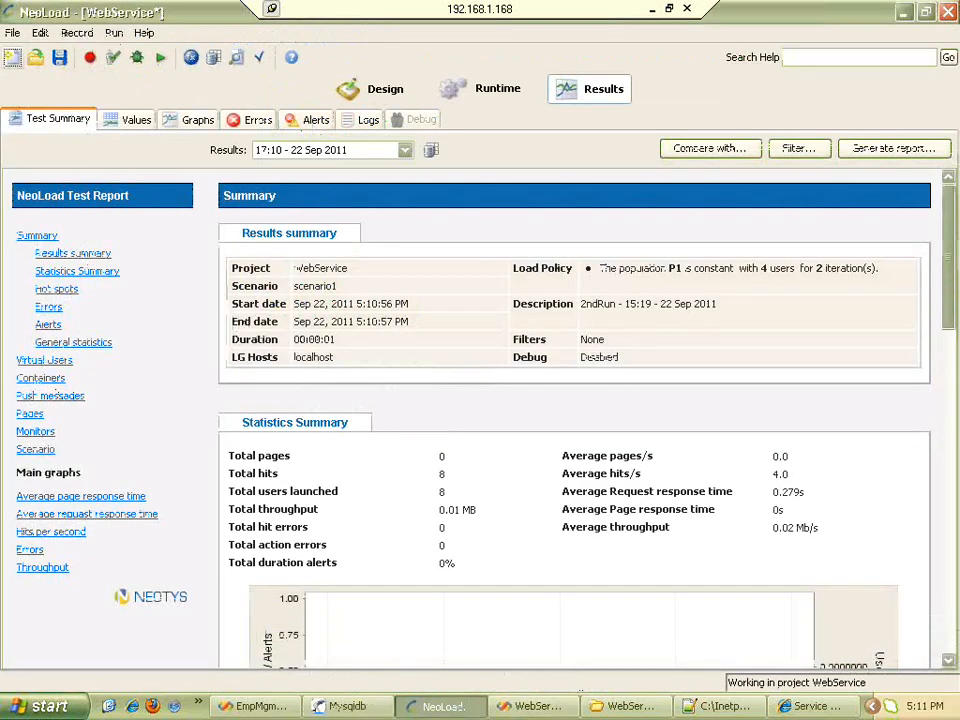
pyautogui.click(385, 92)
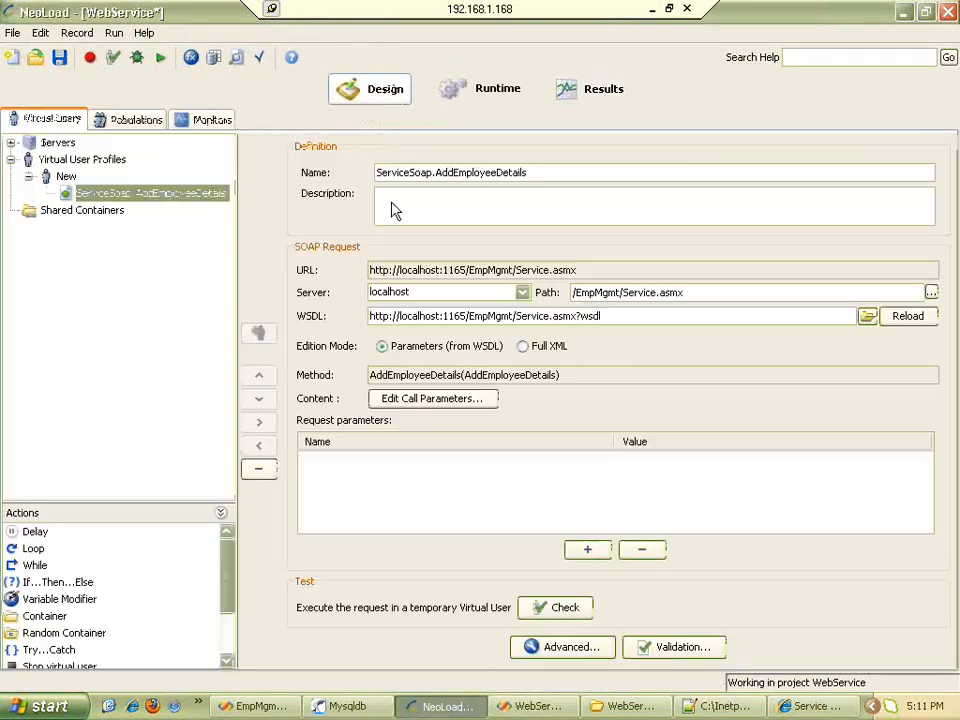
pyautogui.click(190, 57)
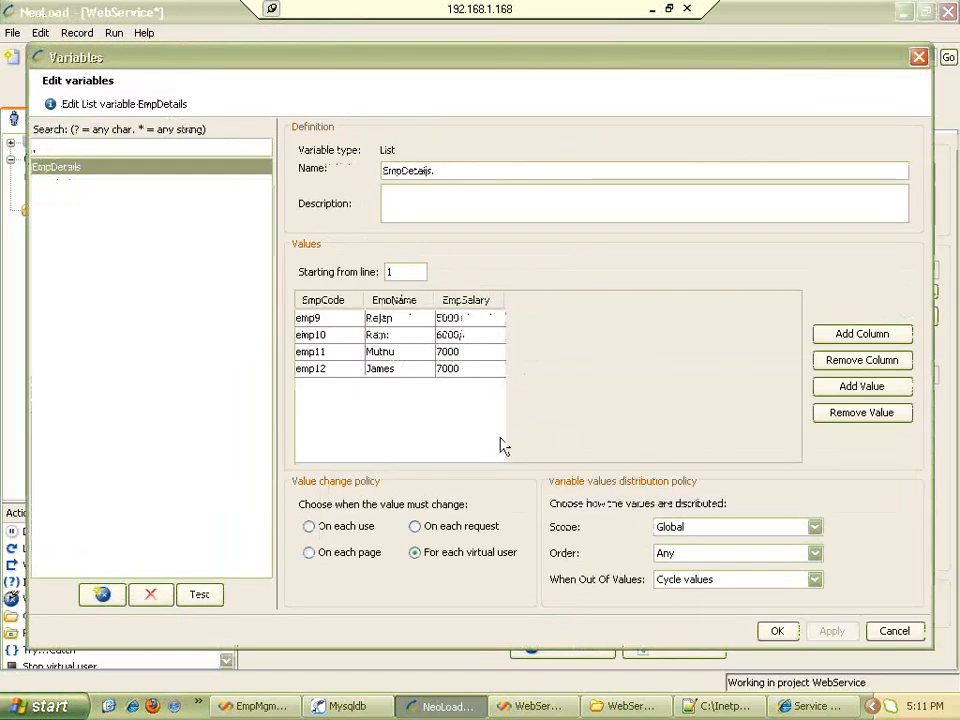
pyautogui.click(377, 372)
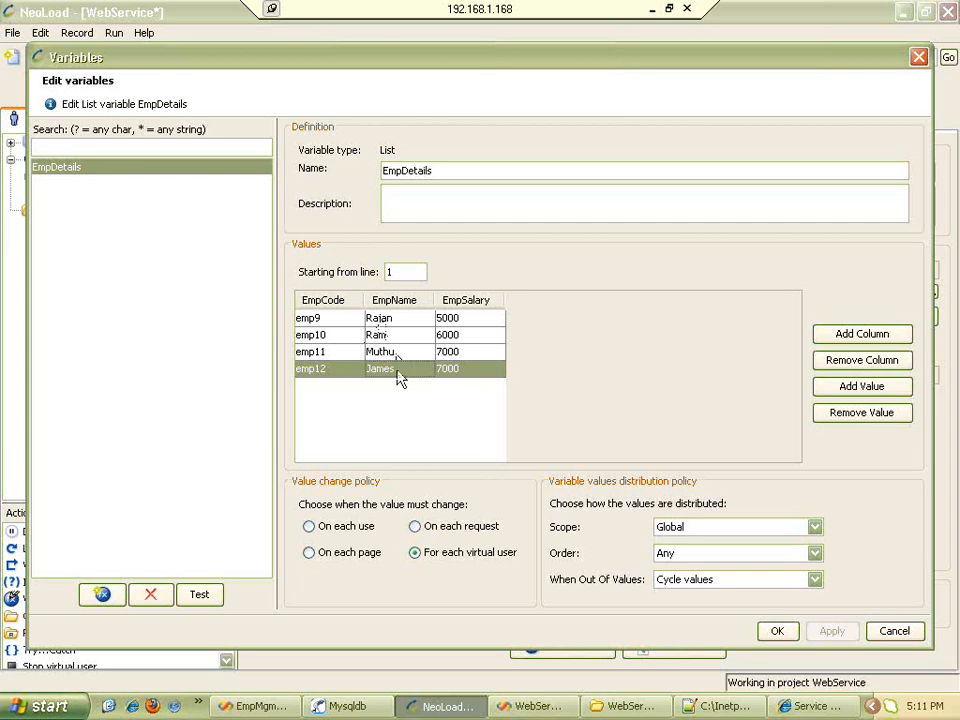
pyautogui.click(343, 319)
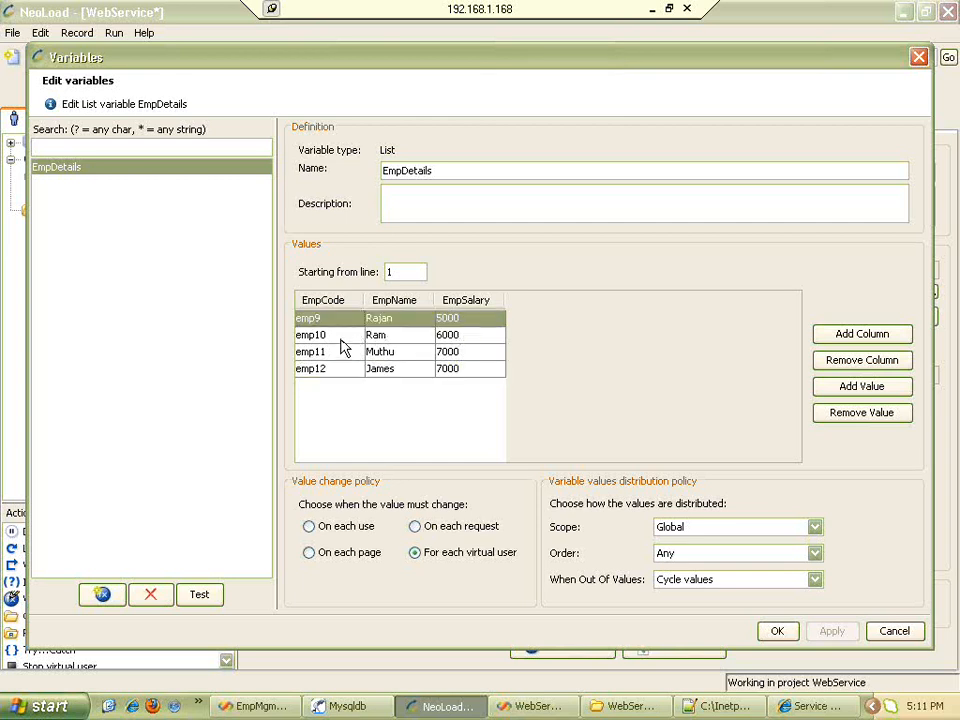
pyautogui.click(340, 341)
pyautogui.click(340, 369)
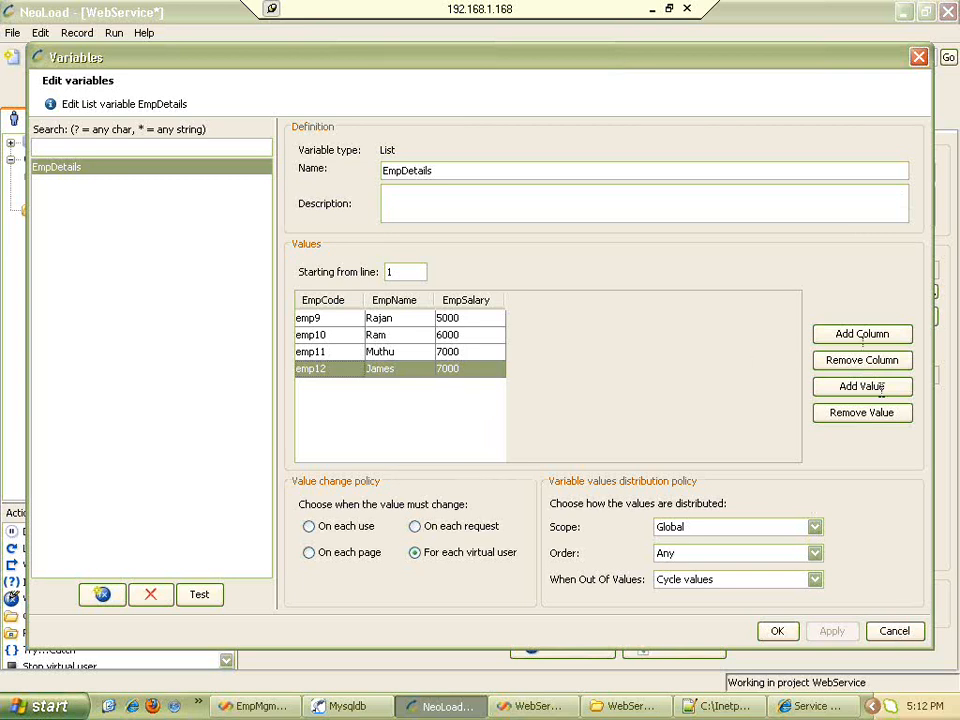
# Add a row to the EmpDetails variable with code emp13, an employee name and salary 12
pyautogui.click(855, 387)
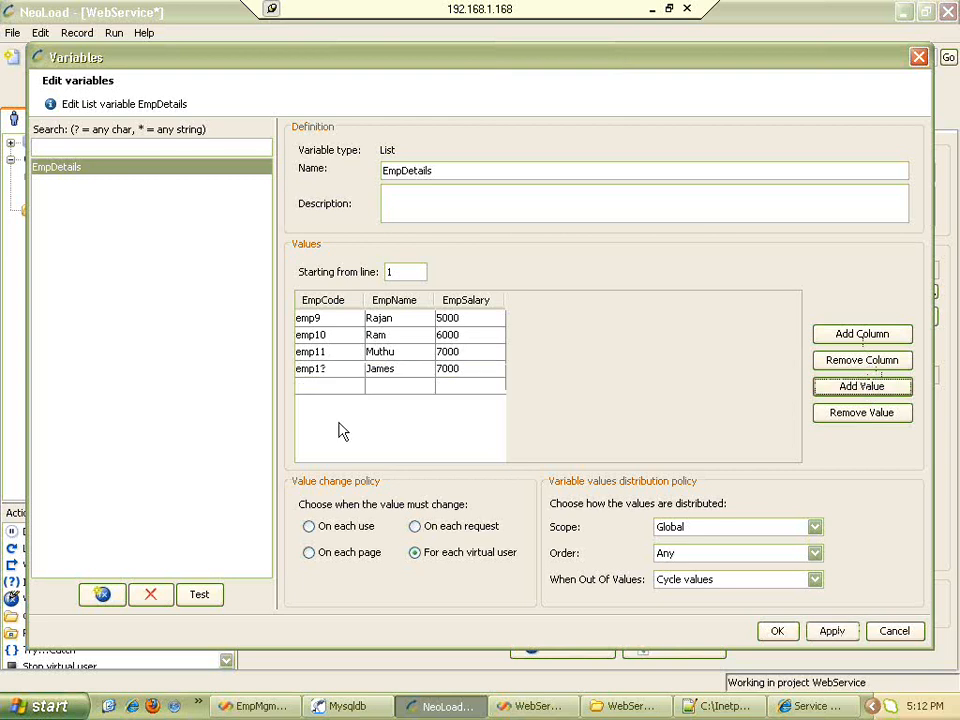
pyautogui.click(336, 389)
pyautogui.doubleClick(334, 388)
pyautogui.write('emp13')
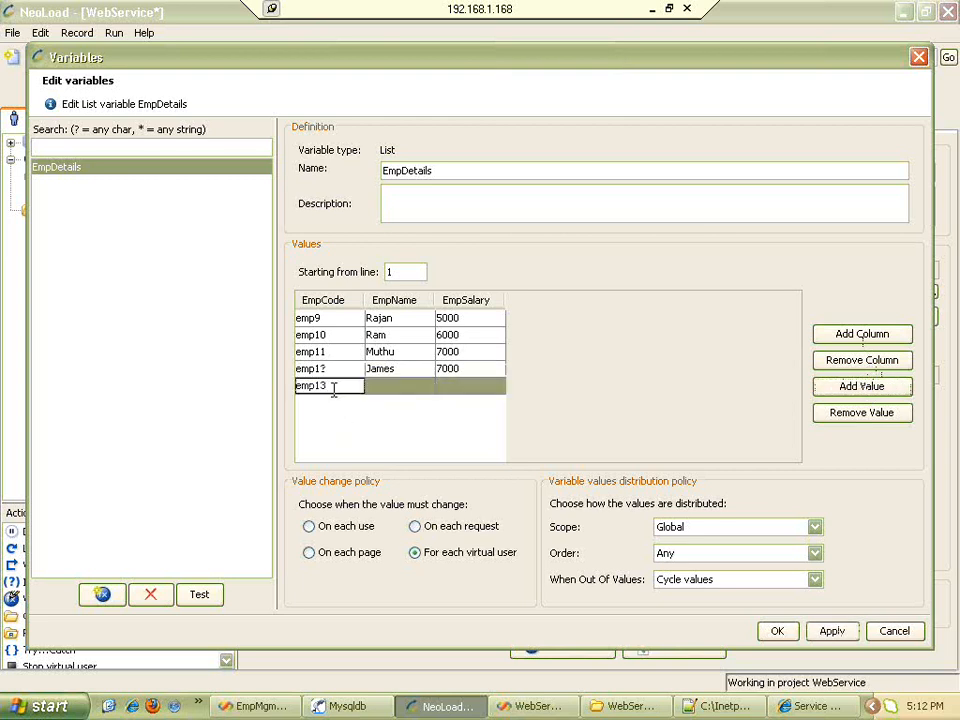
pyautogui.click(398, 394)
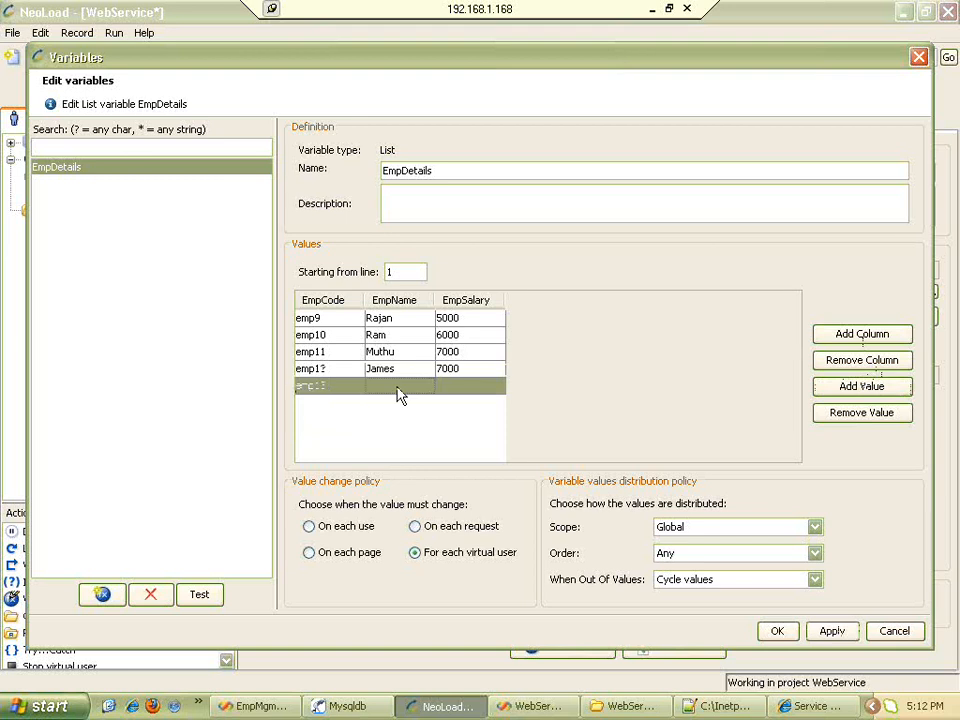
pyautogui.doubleClick(398, 394)
pyautogui.write('ramu')
pyautogui.click(465, 390)
pyautogui.doubleClick(467, 388)
pyautogui.write('12')
# Add another row to the EmpDetails variable with code emp14, an employee name and salary 13
pyautogui.click(845, 398)
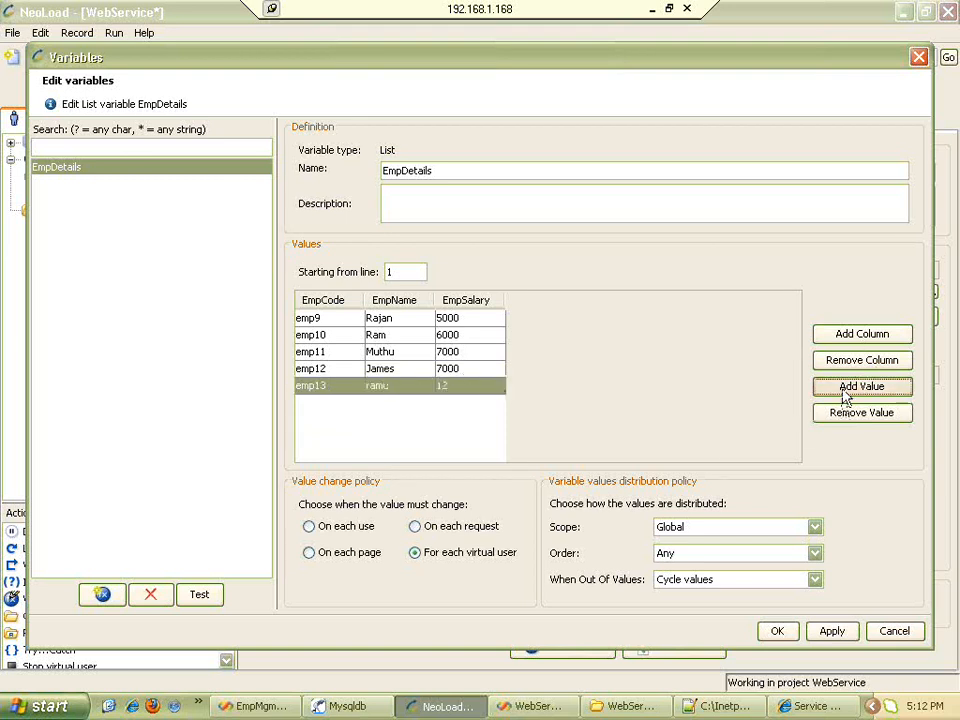
pyautogui.click(325, 403)
pyautogui.write('emp')
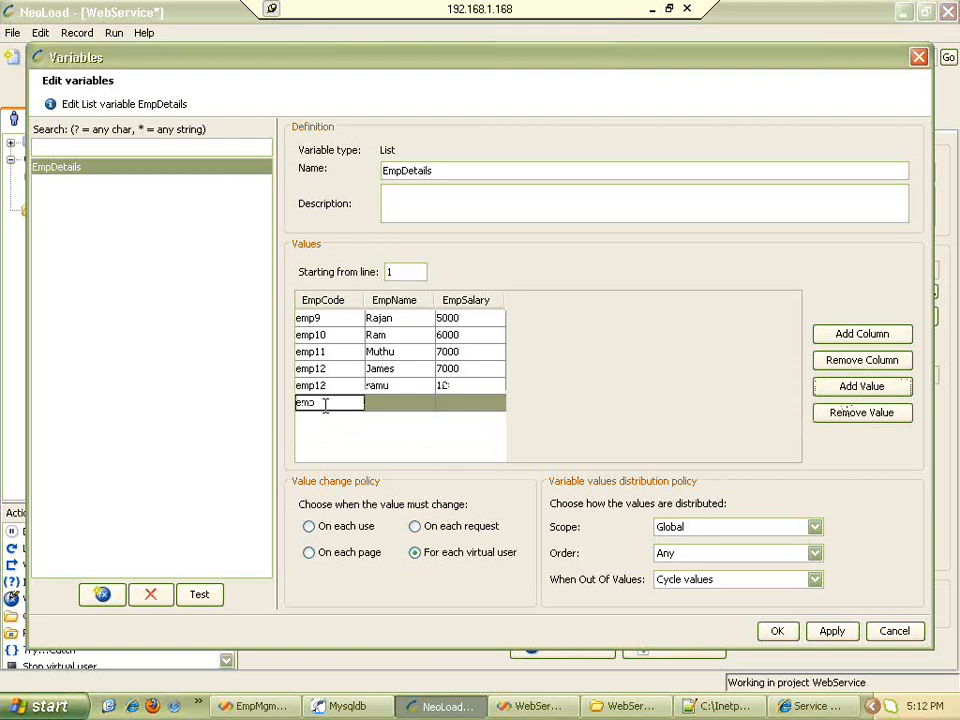
pyautogui.write('14')
pyautogui.click(391, 410)
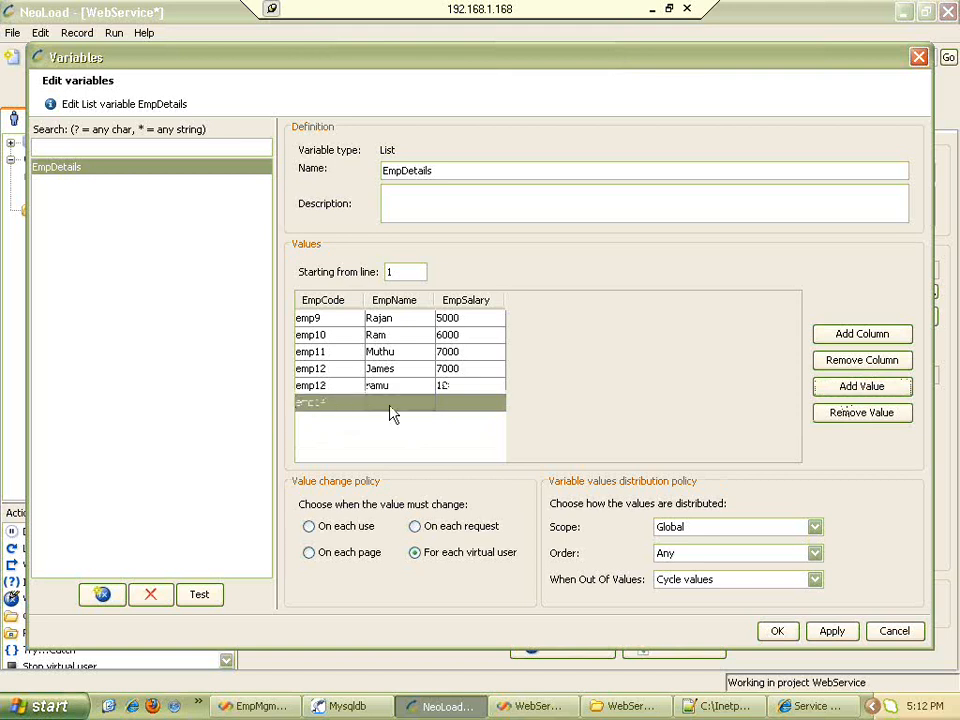
pyautogui.write('jack')
pyautogui.click(467, 404)
pyautogui.write('93')
# Add a row below emp14 in the EmpDetails variable with code emp15, an employee name and salary 14
pyautogui.click(861, 387)
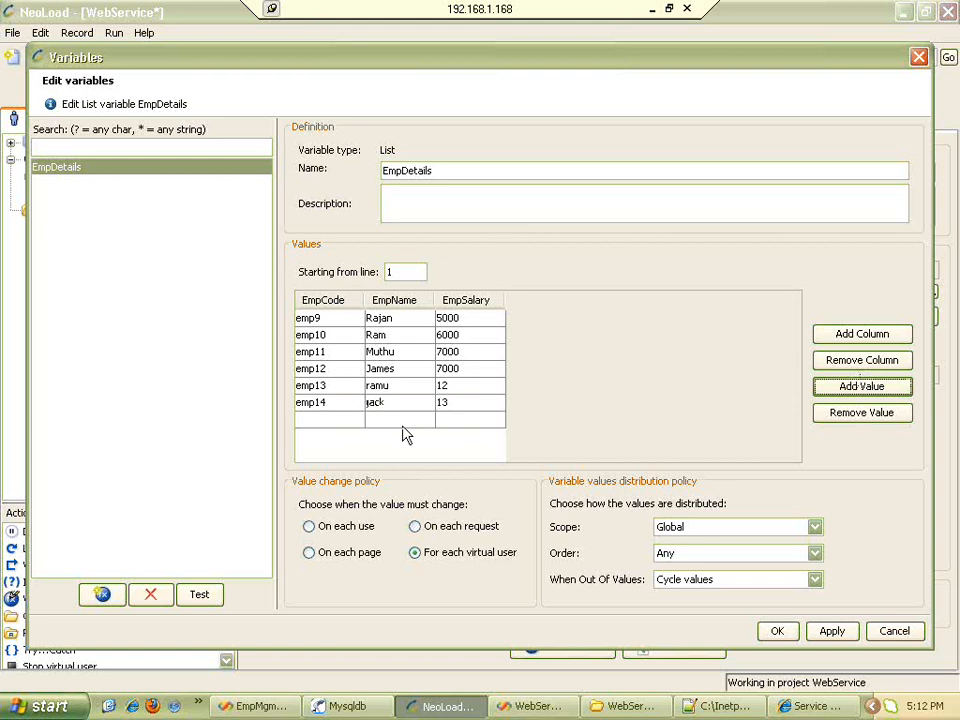
pyautogui.click(360, 424)
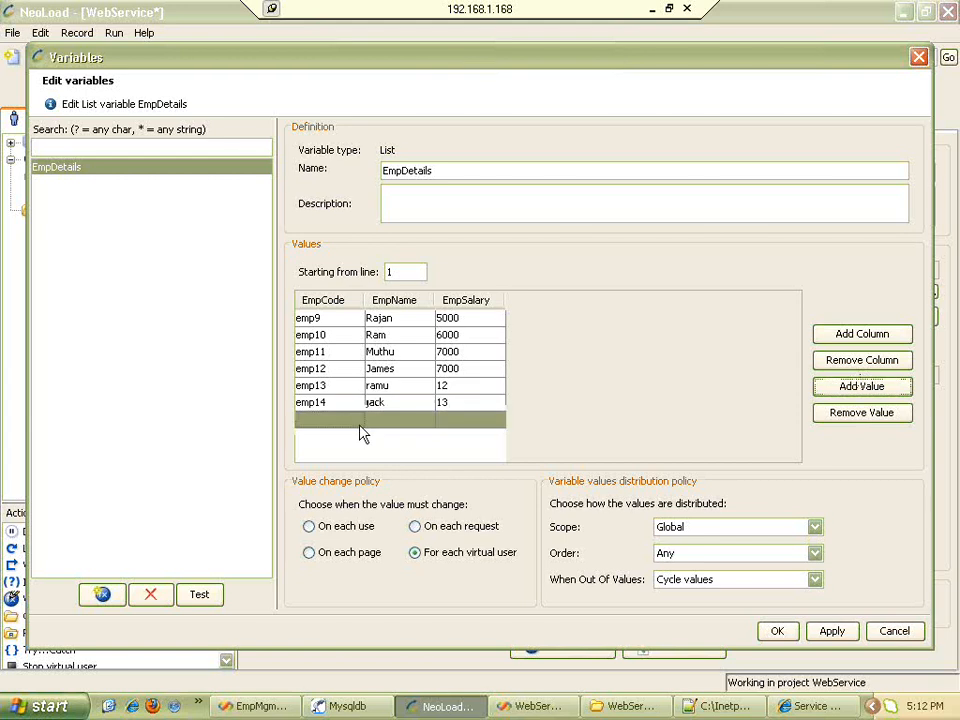
pyautogui.write('emp15')
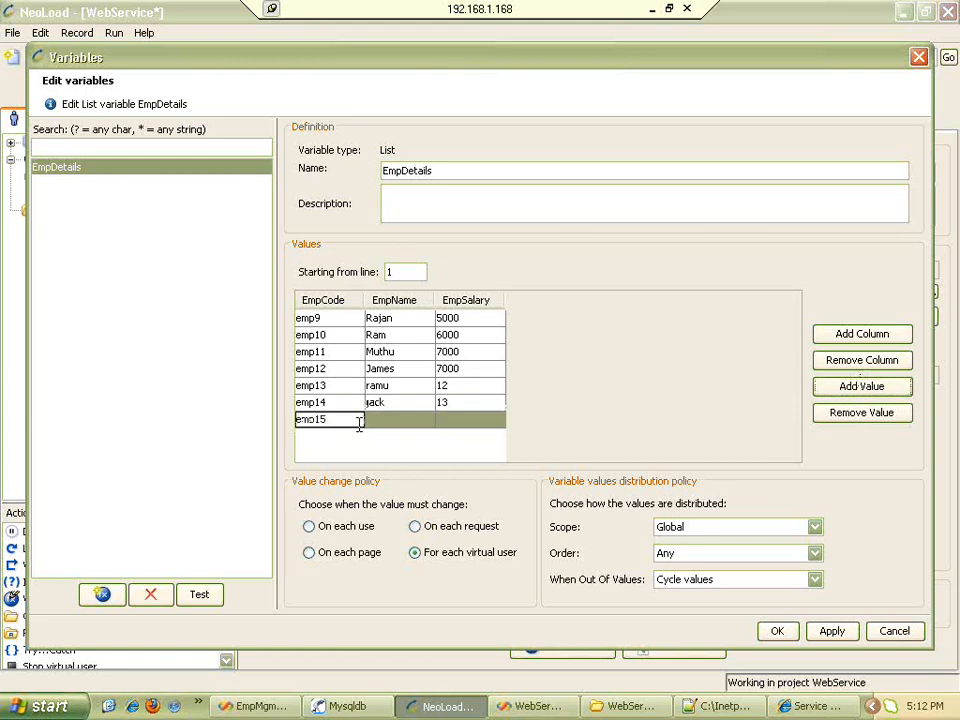
pyautogui.click(392, 424)
pyautogui.write('tom')
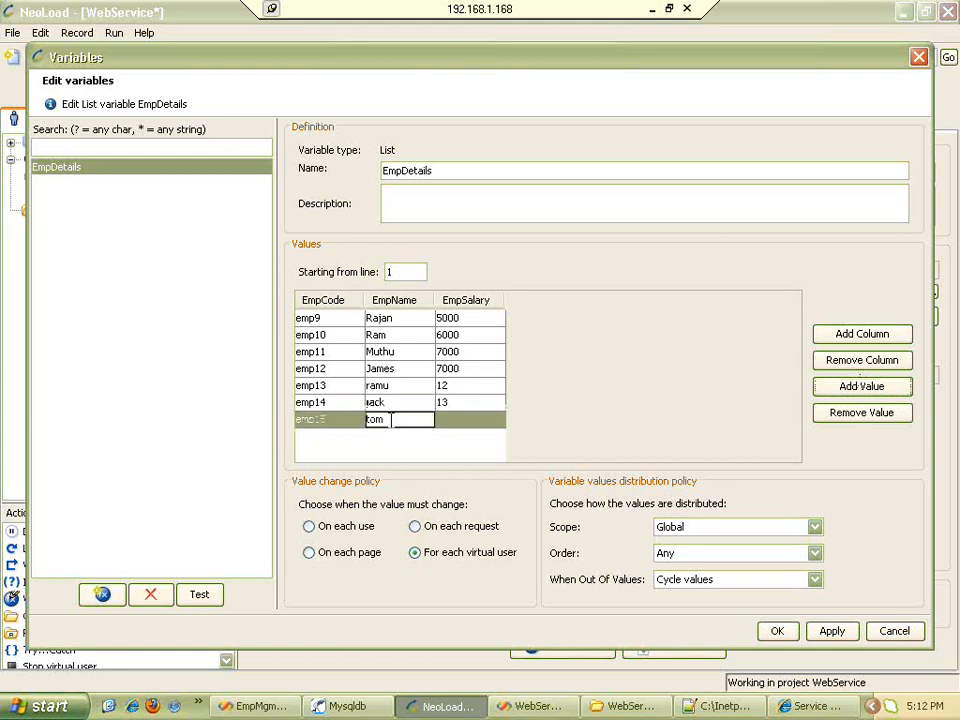
pyautogui.click(446, 421)
pyautogui.write('14')
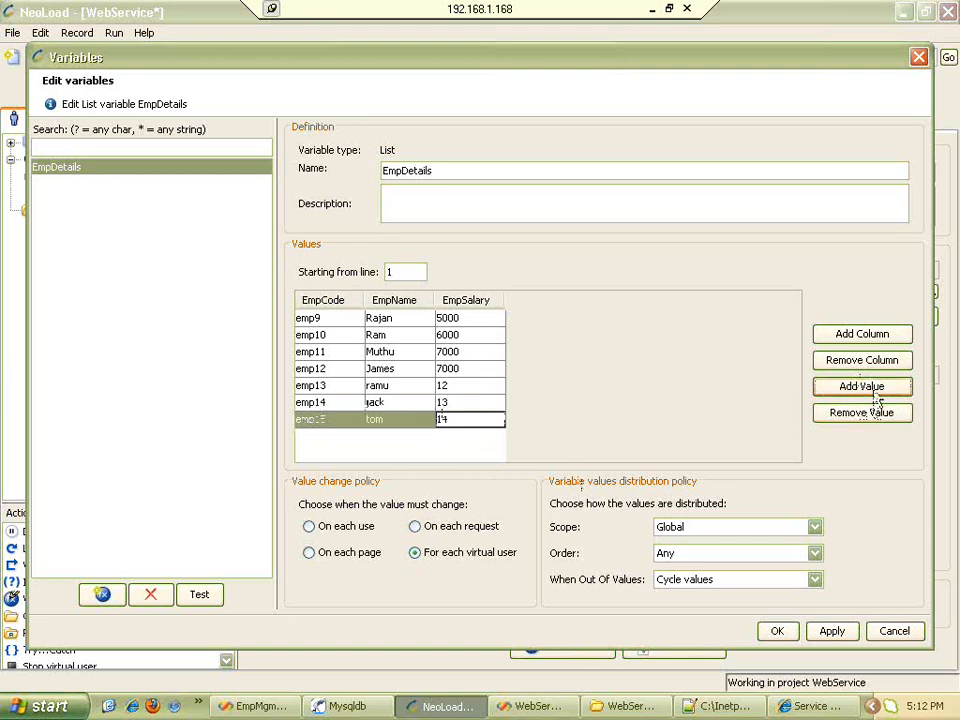
# Add a row below emp15 in the EmpDetails variable with code emp16, an employee name and salary 15
pyautogui.click(861, 387)
pyautogui.click(340, 437)
pyautogui.write('emp')
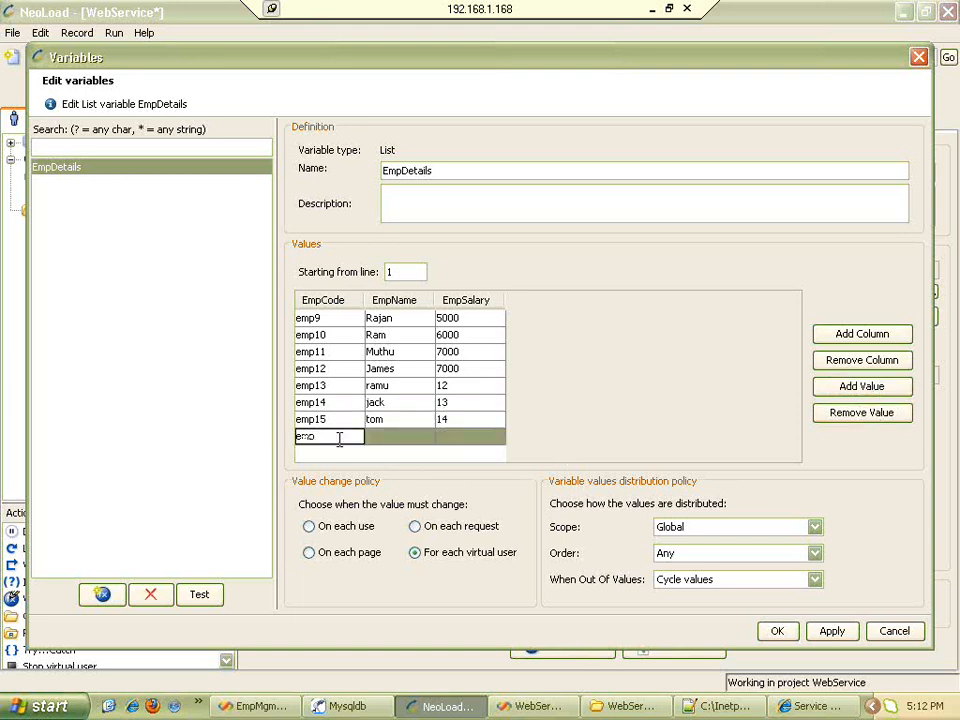
pyautogui.write('16')
pyautogui.click(378, 440)
pyautogui.write('tim')
pyautogui.click(450, 440)
pyautogui.write('1')
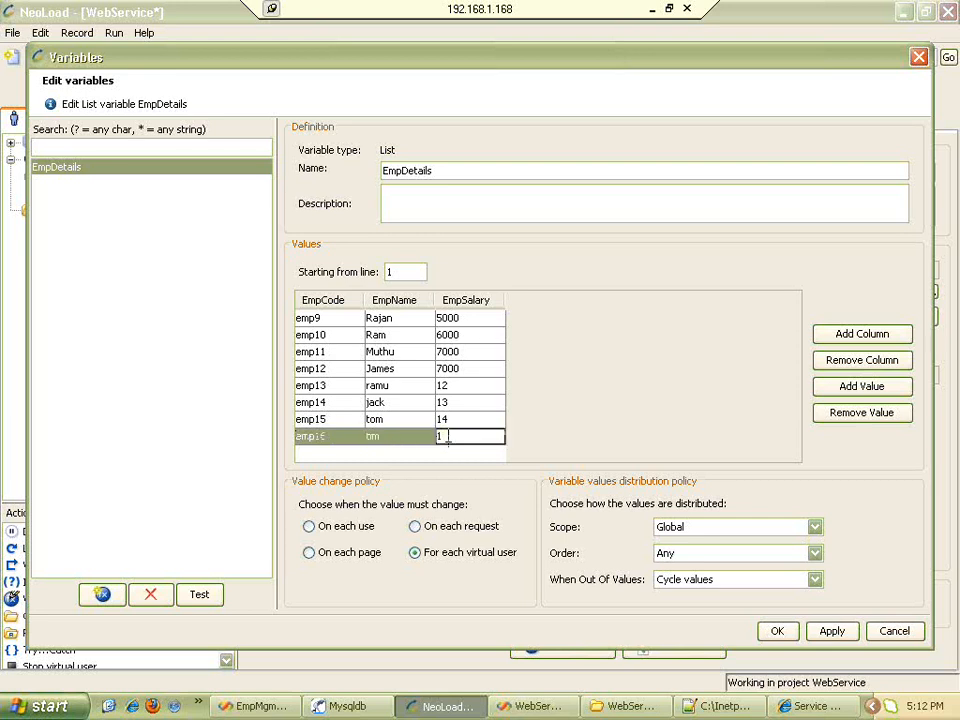
pyautogui.write('5')
# Set the EmpDetails value change policy to On each request, apply the changes and close the variable editor
pyautogui.click(416, 526)
pyautogui.click(832, 631)
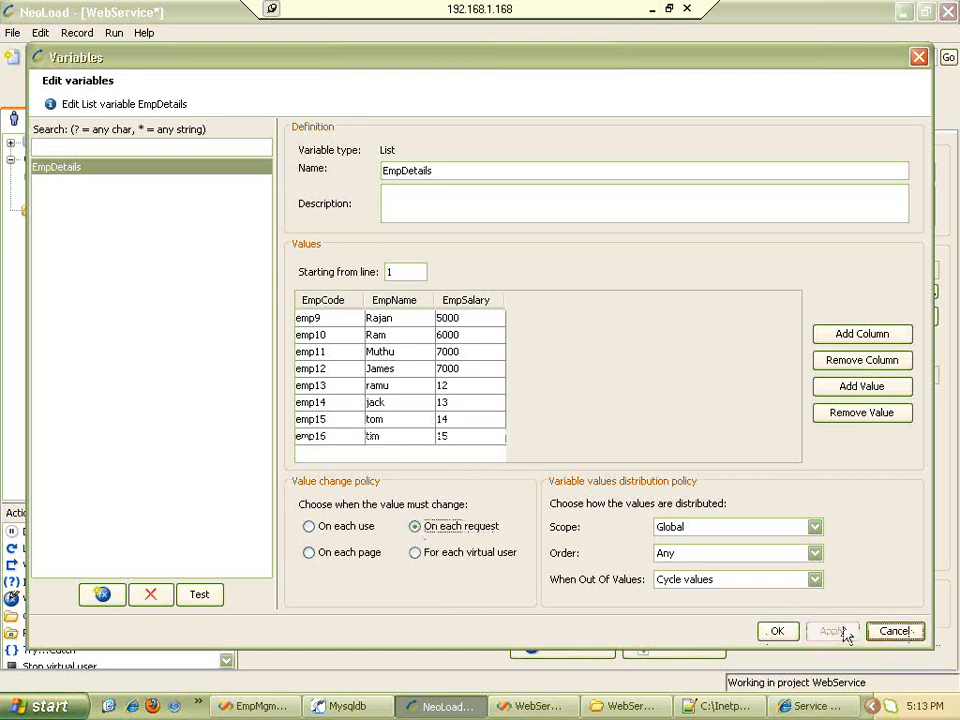
pyautogui.click(778, 632)
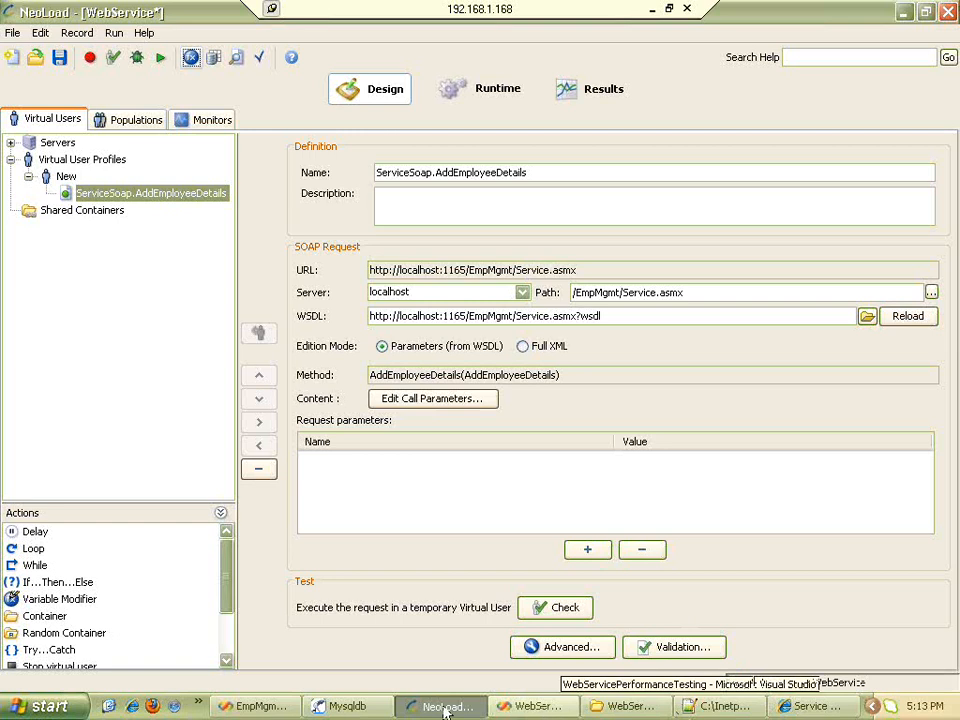
# Switch to MySQL Turbo Manager and delete all records from the employeemaster table, starting with the emp11 row
pyautogui.click(347, 706)
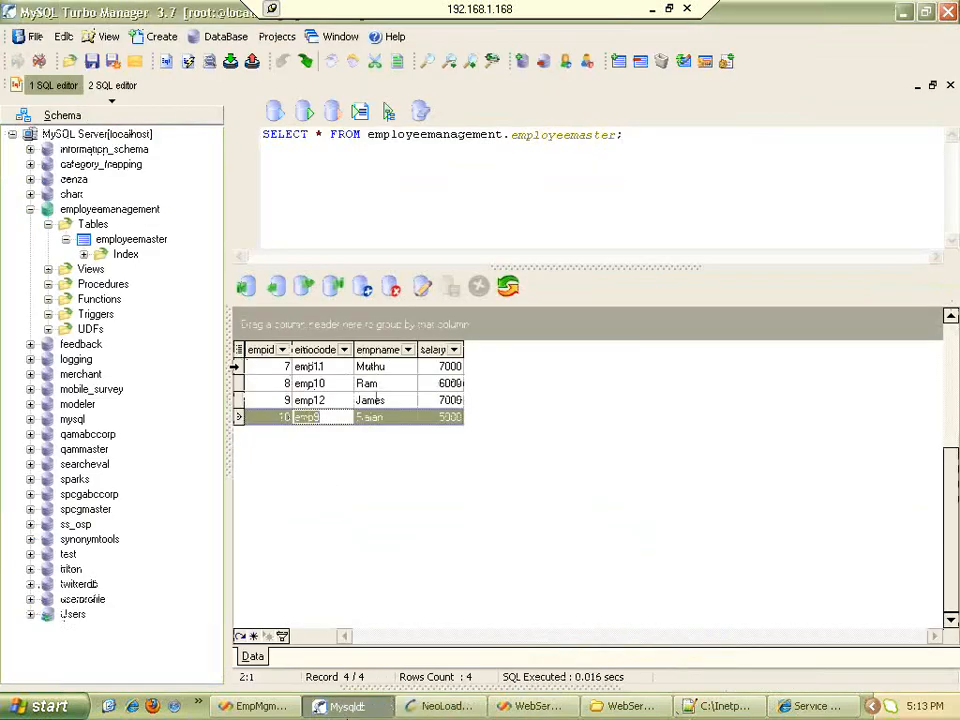
pyautogui.click(238, 367)
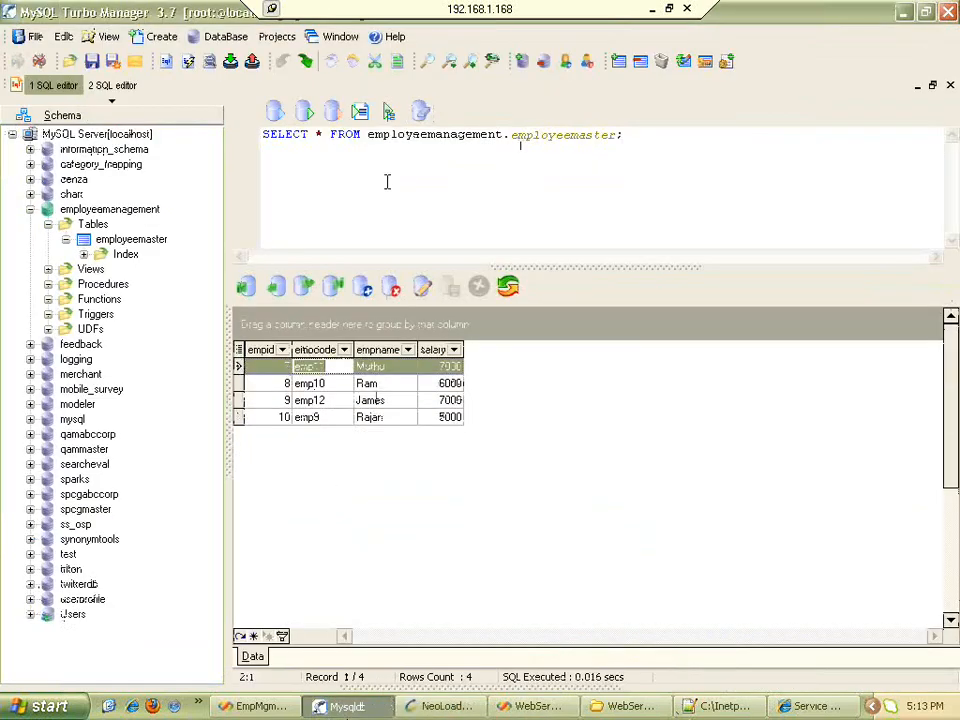
pyautogui.click(392, 287)
pyautogui.click(392, 287)
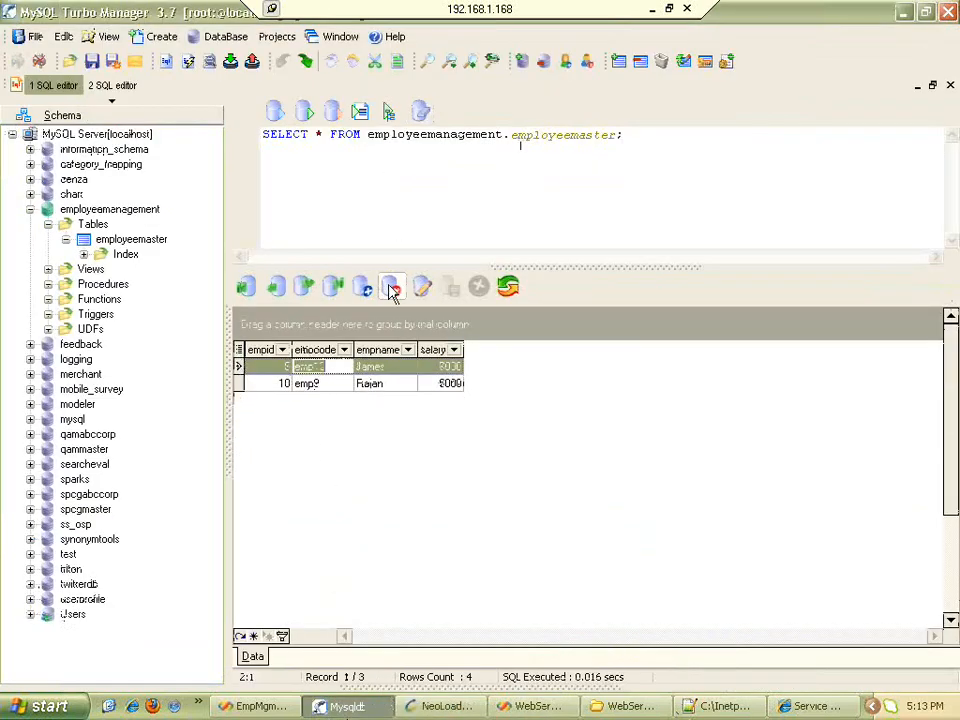
pyautogui.click(392, 287)
pyautogui.click(392, 287)
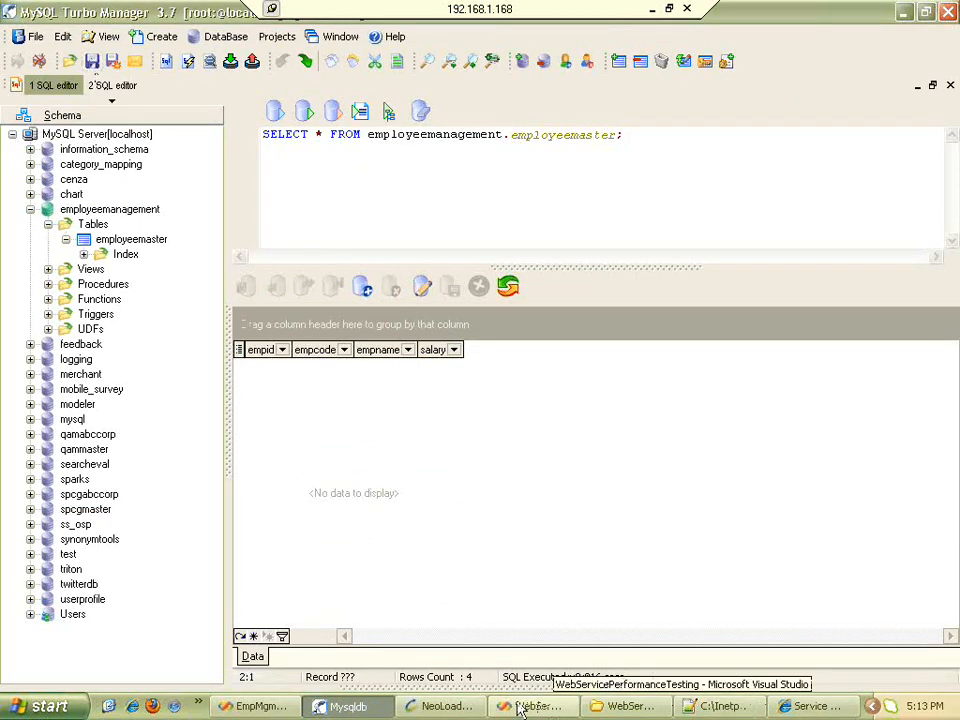
# Switch to NeoLoad and run scenario1 with the existing load settings, declining performance counters and accepting the proposed test description
pyautogui.click(441, 706)
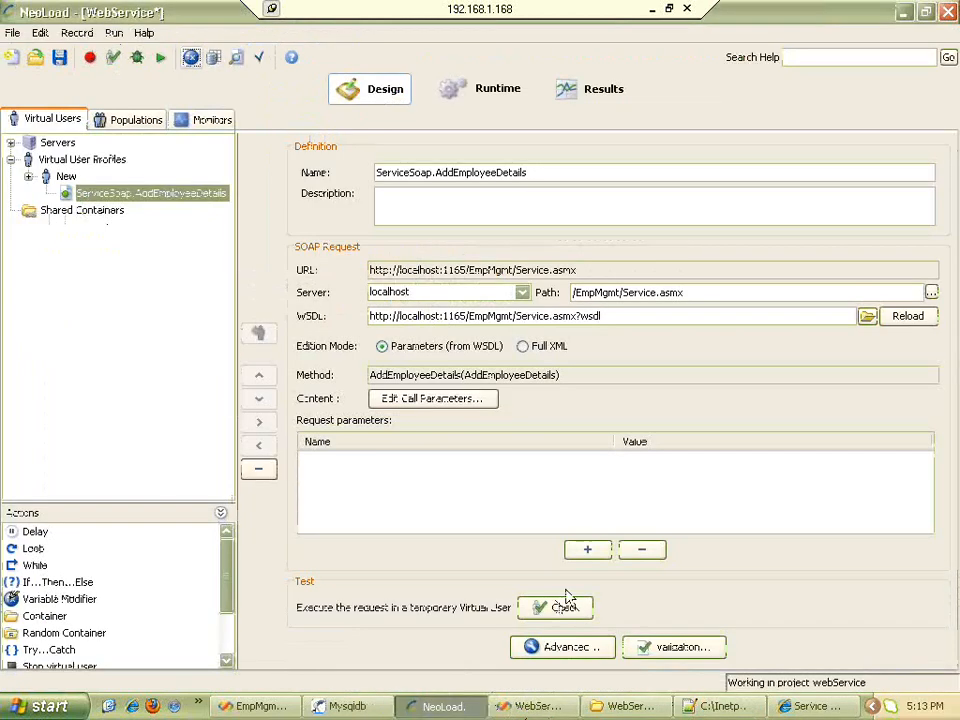
pyautogui.click(520, 88)
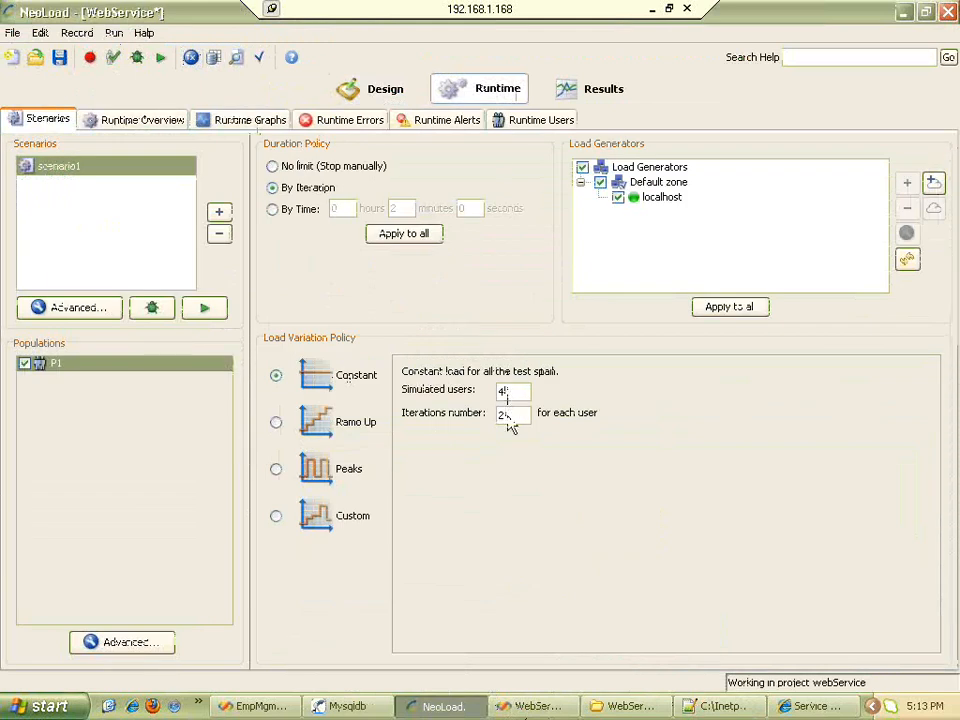
pyautogui.click(204, 310)
pyautogui.click(516, 367)
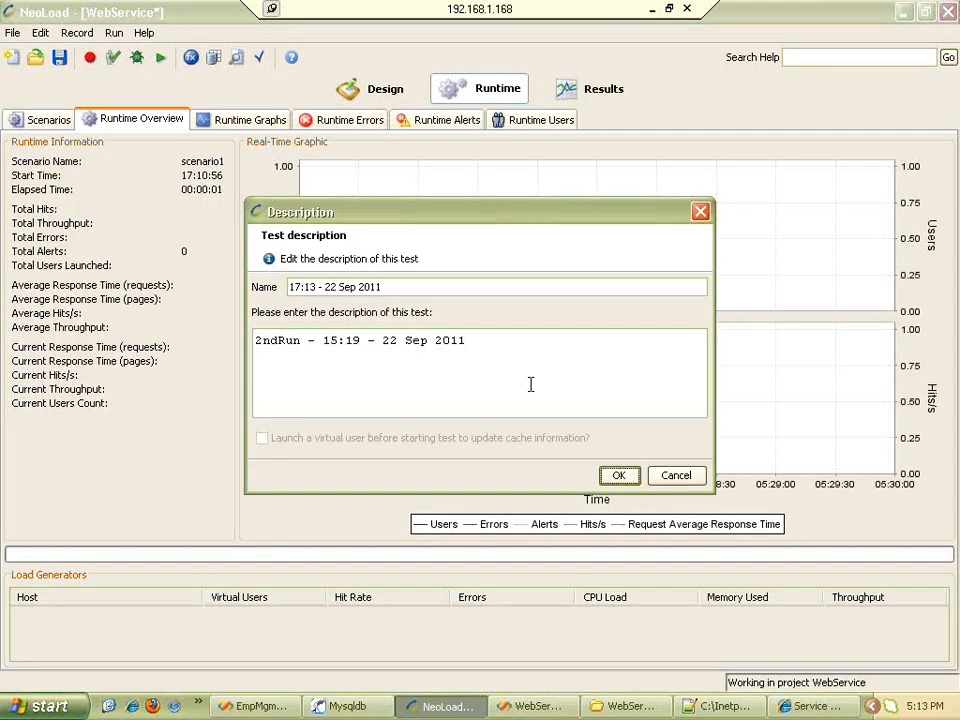
pyautogui.click(617, 474)
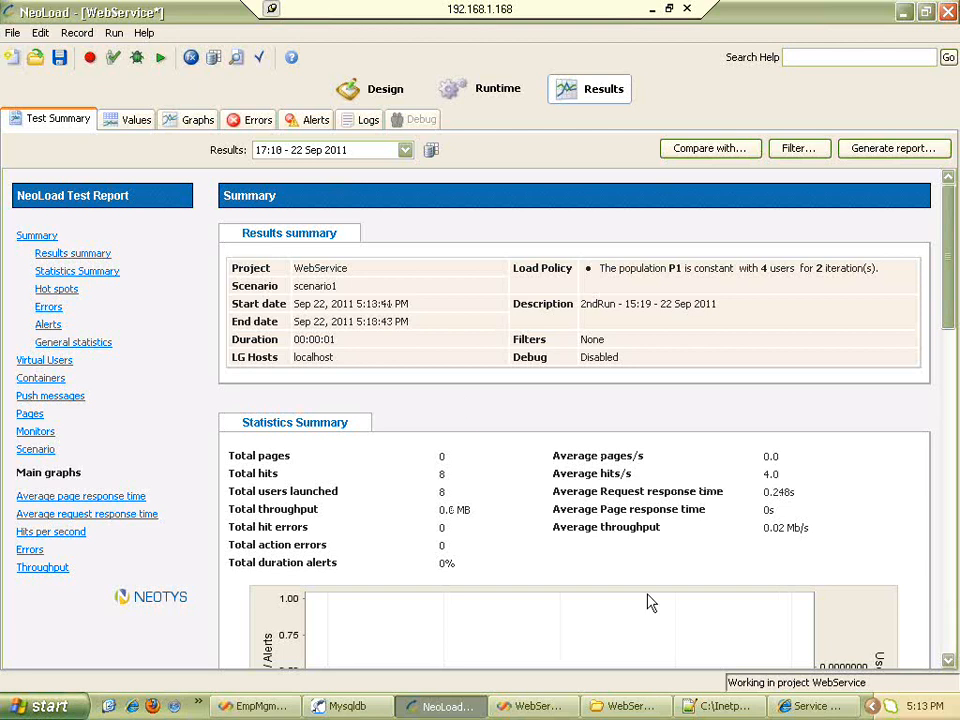
# Switch to MySQL Turbo Manager and rerun the employeemaster query to check the records inserted with the per-request value policy
pyautogui.click(365, 706)
pyautogui.click(481, 188)
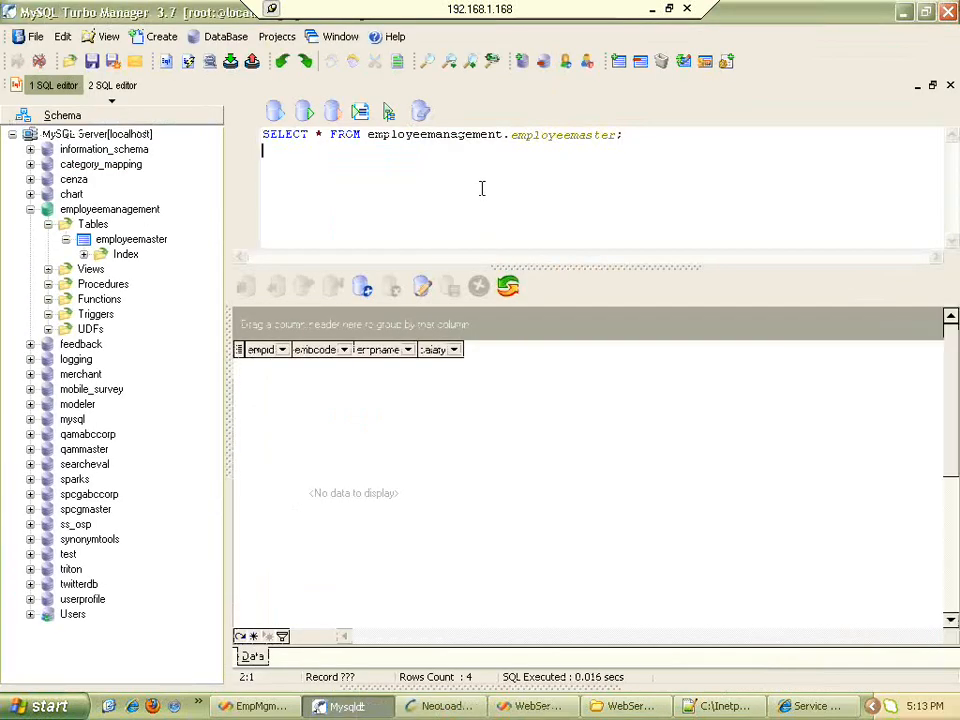
pyautogui.press('F5')
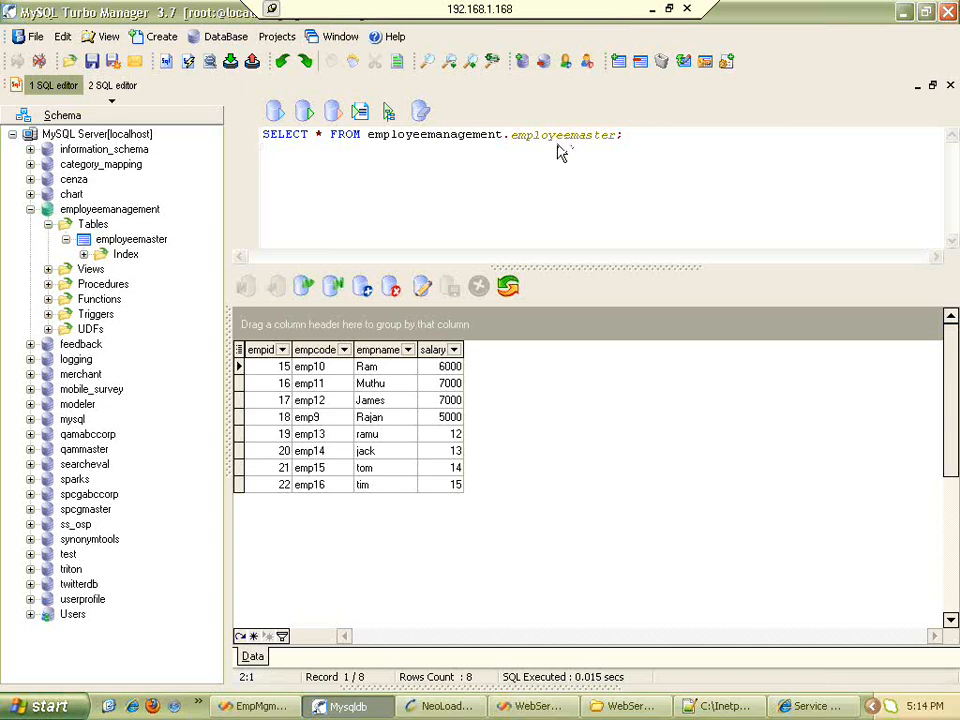
# Switch to NeoLoad and examine the average response time for all virtual users in the test summary's general statistics
pyautogui.click(418, 707)
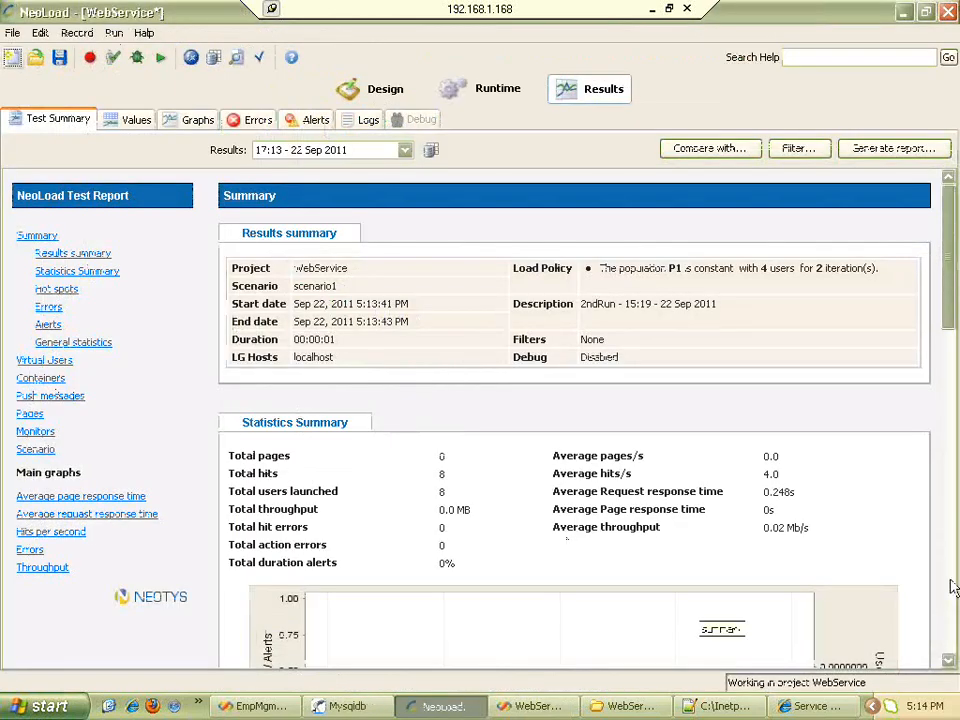
pyautogui.scroll(-6, 950, 620)
pyautogui.scroll(-10, 955, 638)
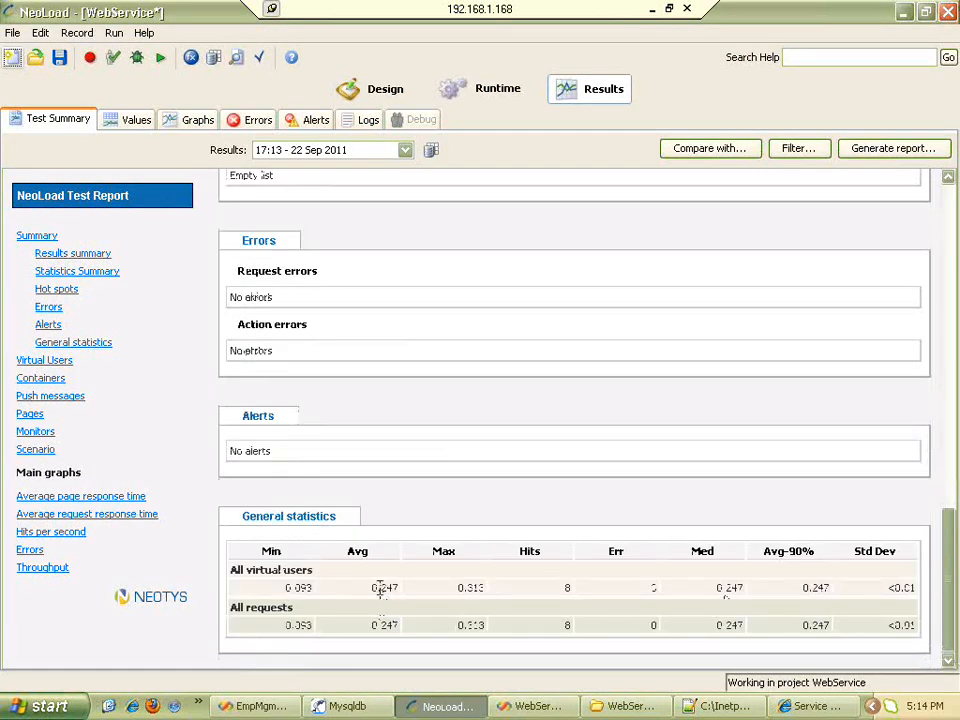
pyautogui.doubleClick(380, 588)
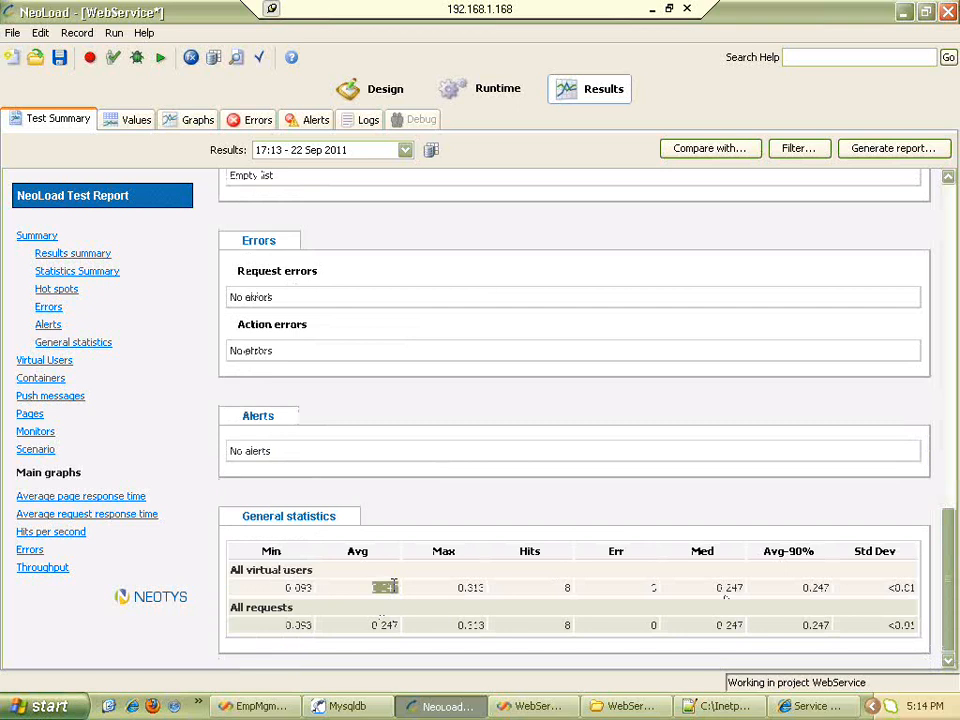